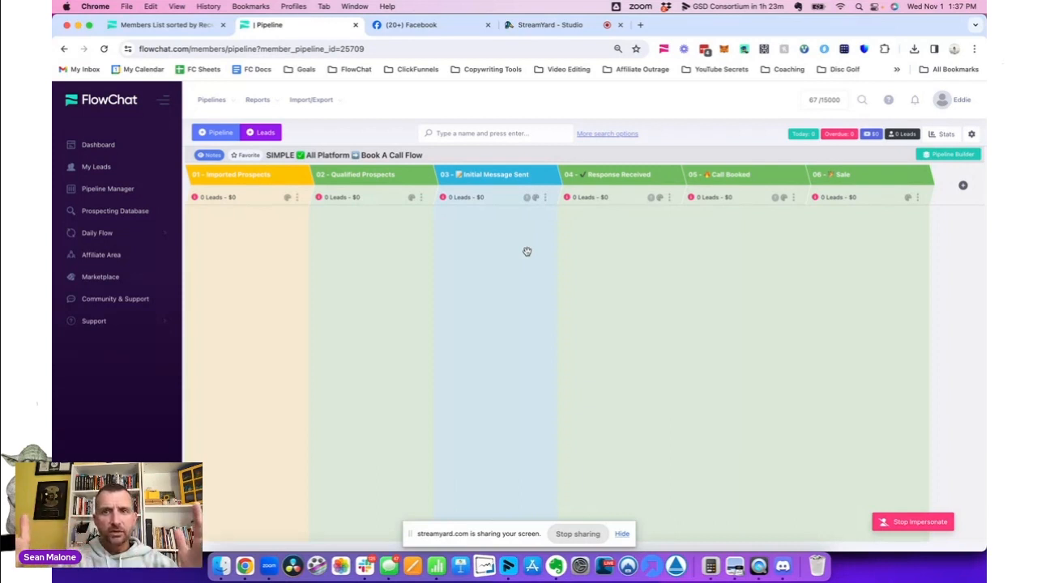
Step: Review the FlowChat extension's feature settings for each platform, from YouTube through Pinterest, TikTok and LinkedIn to Facebook
click(664, 50)
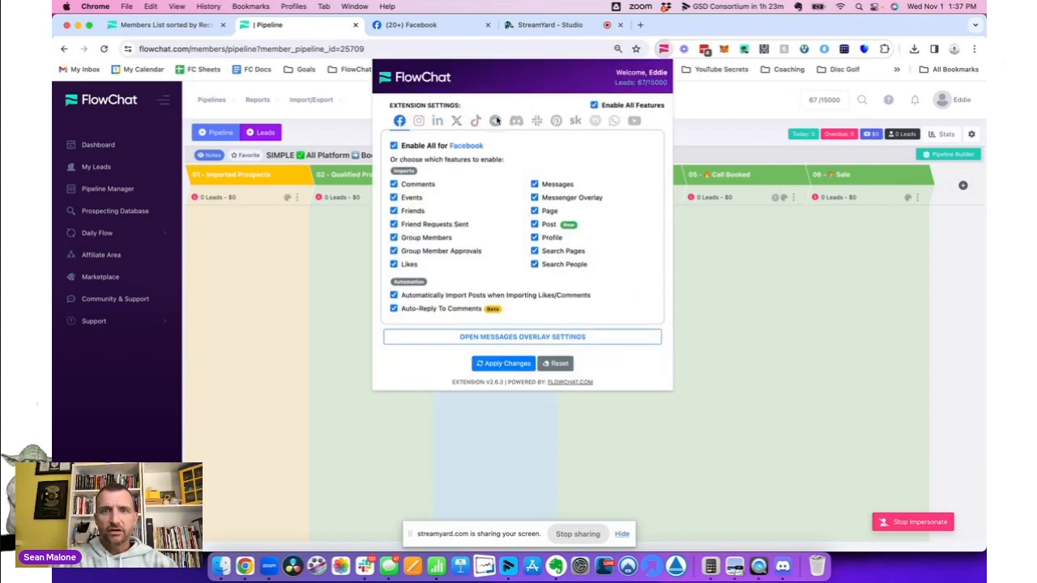
click(635, 122)
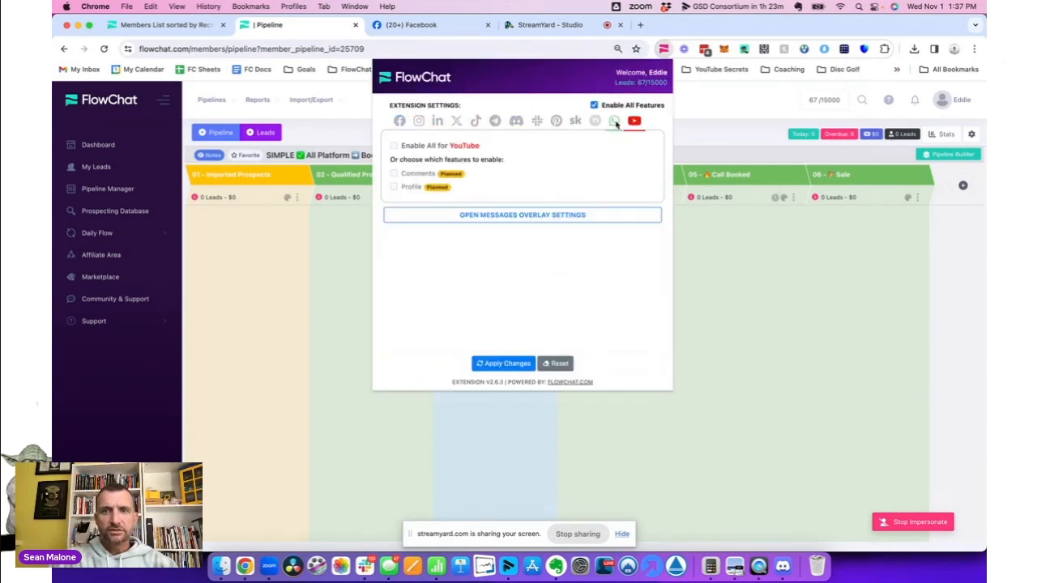
click(614, 121)
click(595, 122)
click(575, 122)
click(556, 121)
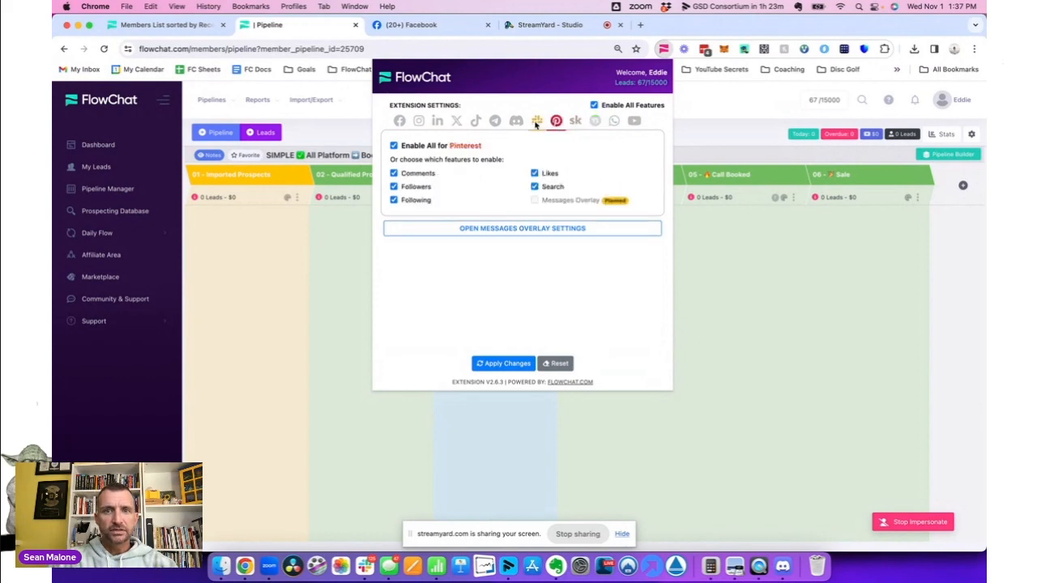
click(536, 121)
click(516, 121)
click(495, 122)
click(475, 122)
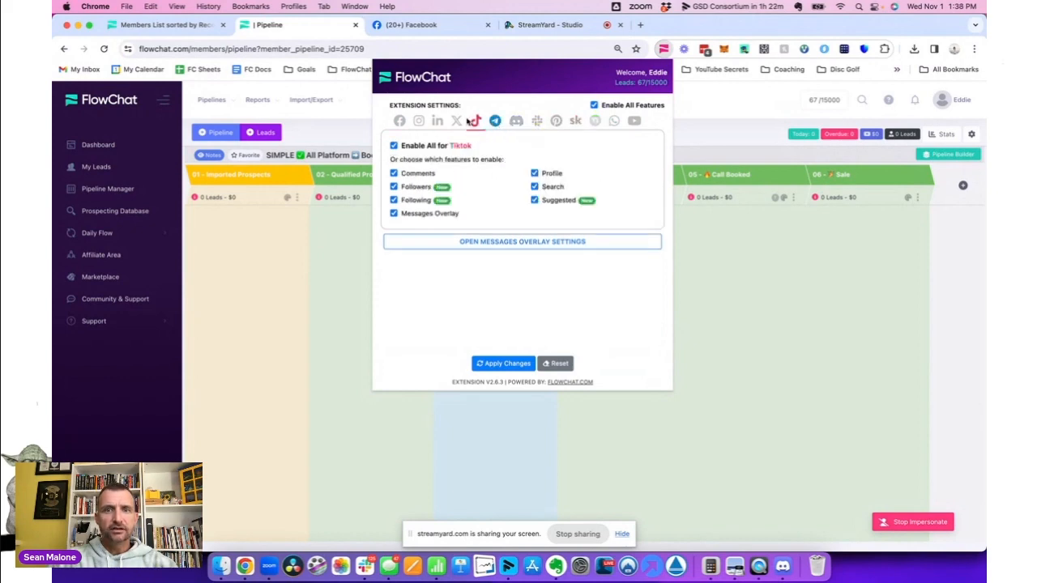
click(456, 122)
click(437, 122)
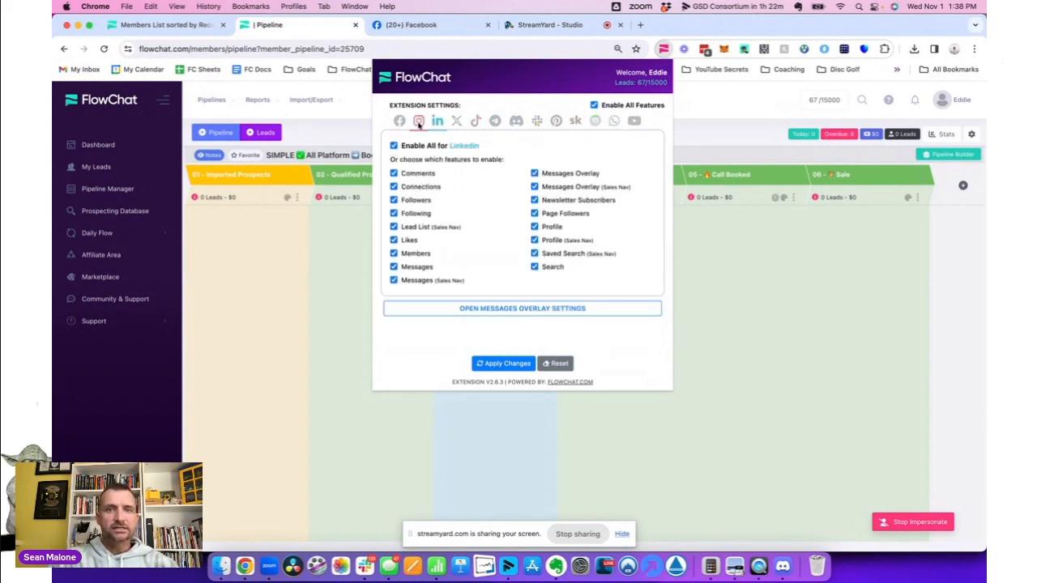
click(419, 122)
click(399, 122)
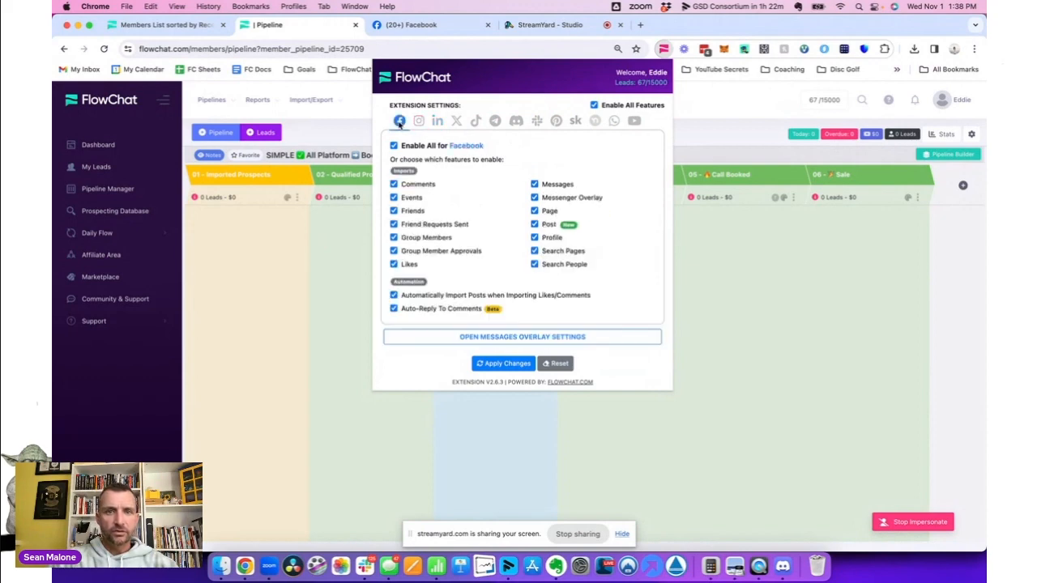
click(749, 291)
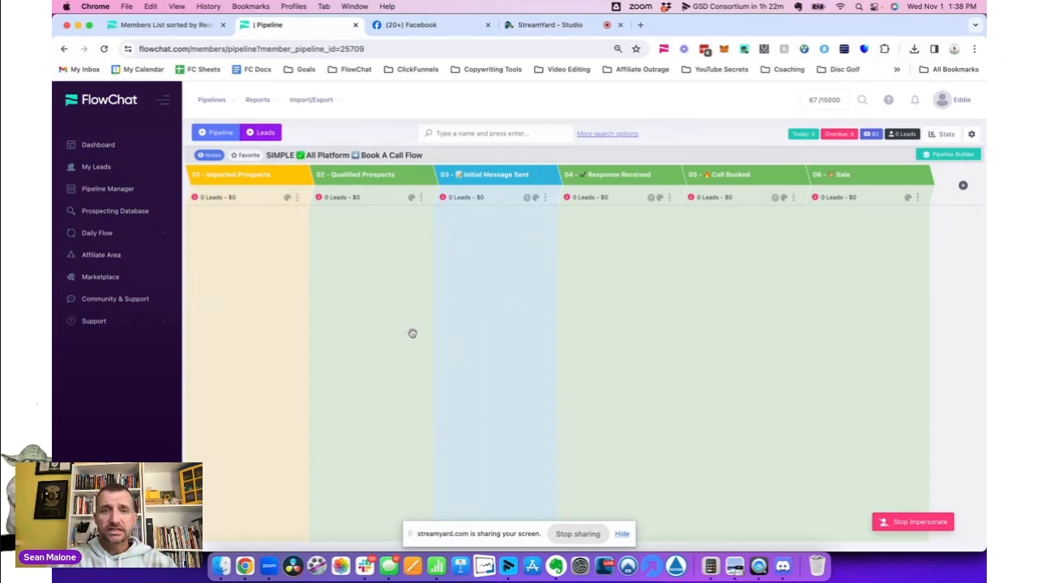
Step: Switch to Facebook and find the sponsored 1-Page Productivity Sheet post in the news feed
click(425, 25)
scroll(432, 305, down, 2)
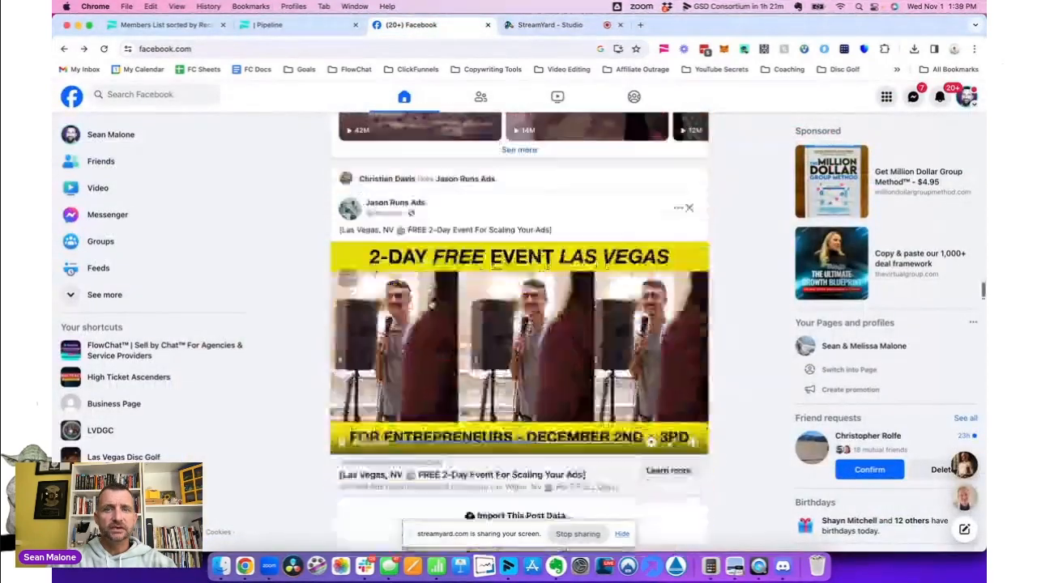
scroll(430, 303, down, 10)
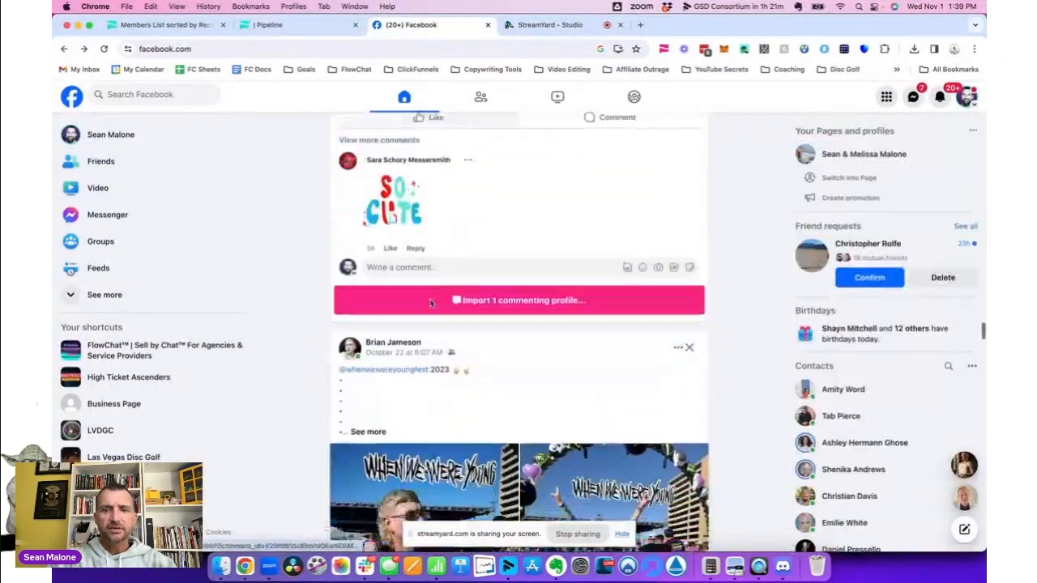
scroll(430, 303, down, 15)
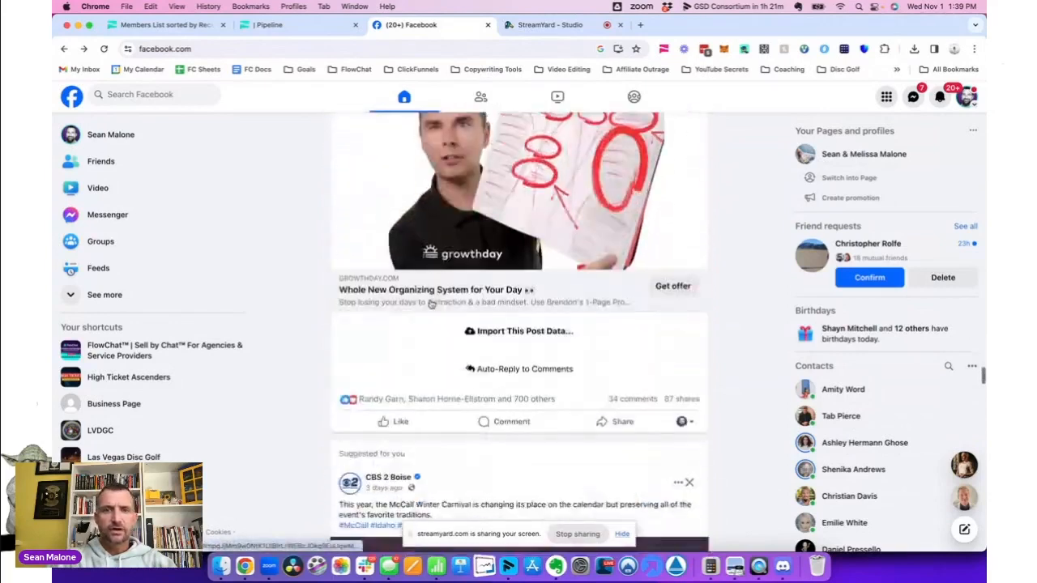
scroll(432, 303, up, 4)
scroll(467, 282, up, 2)
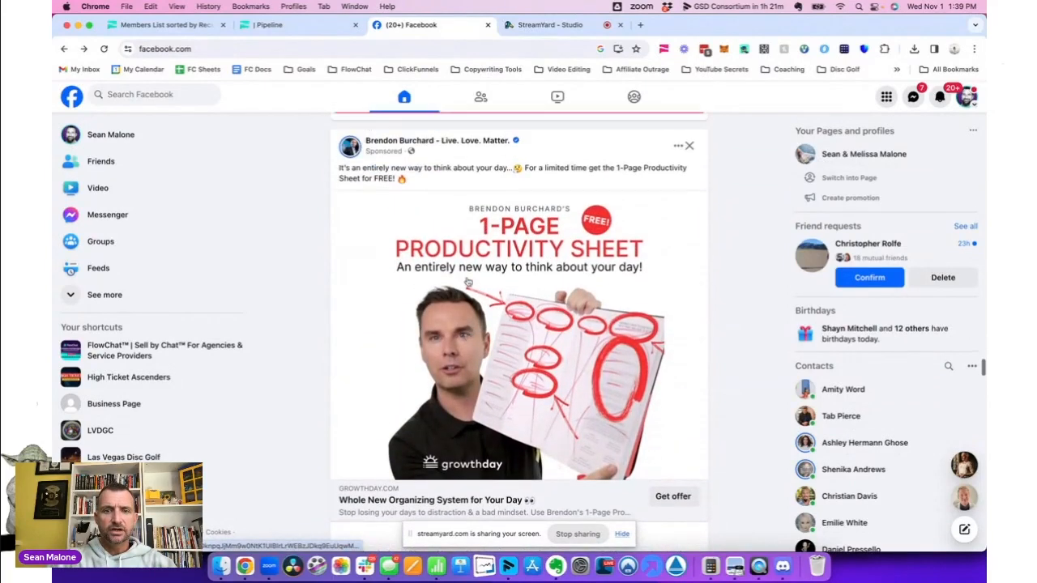
scroll(467, 282, up, 2)
scroll(467, 282, down, 2)
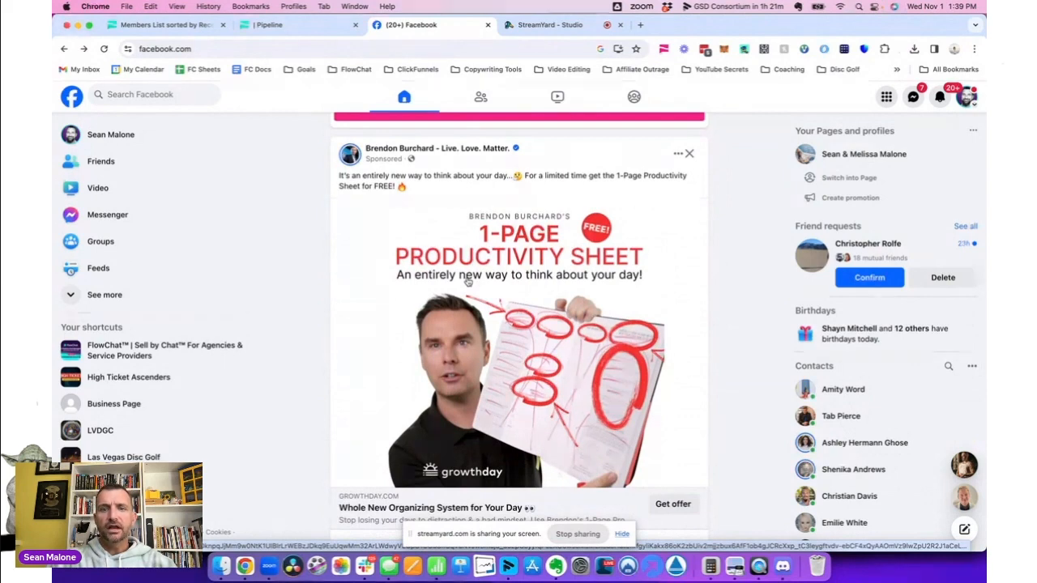
scroll(467, 281, down, 3)
scroll(467, 282, down, 5)
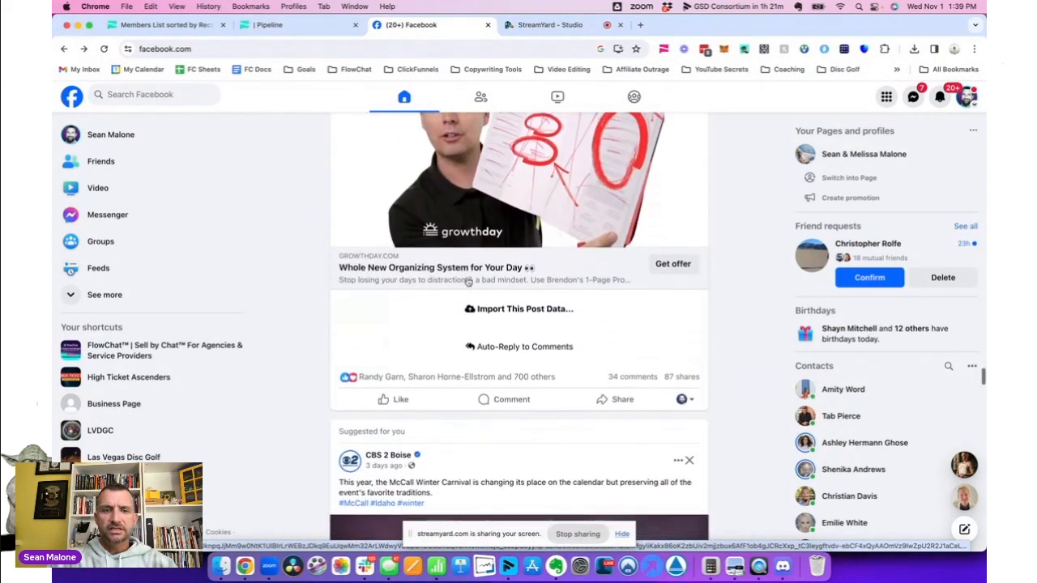
Step: Open the comments of the sponsored 1-Page Productivity Sheet post and bring the option for importing commenting profiles into view
mouse_move(544, 379)
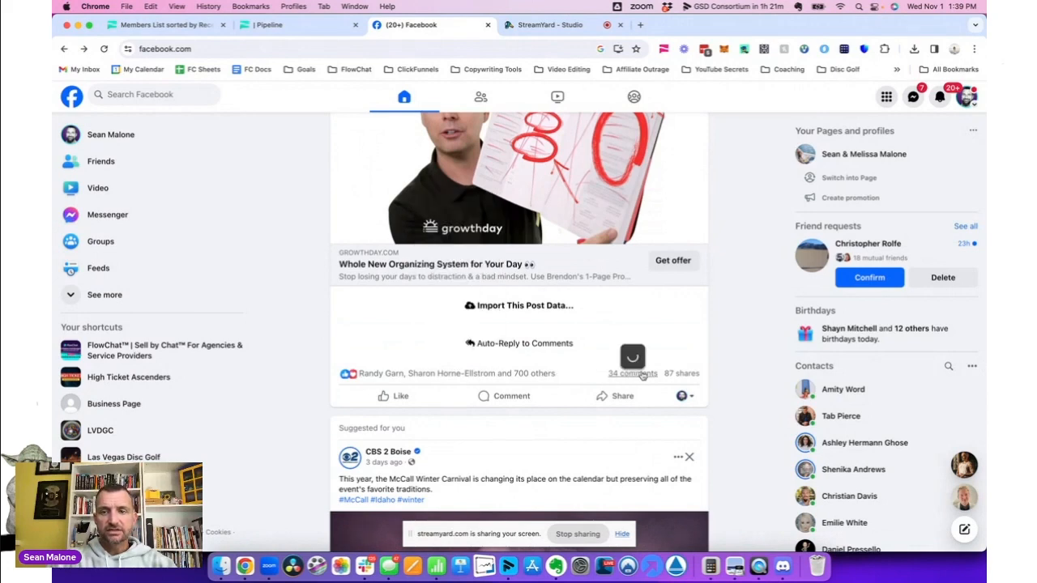
mouse_move(643, 375)
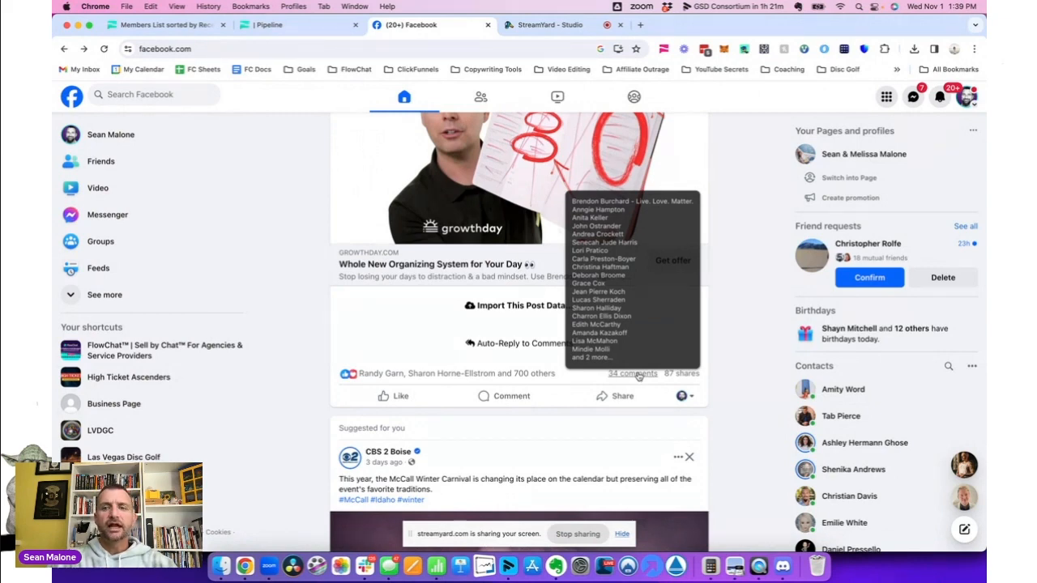
click(638, 375)
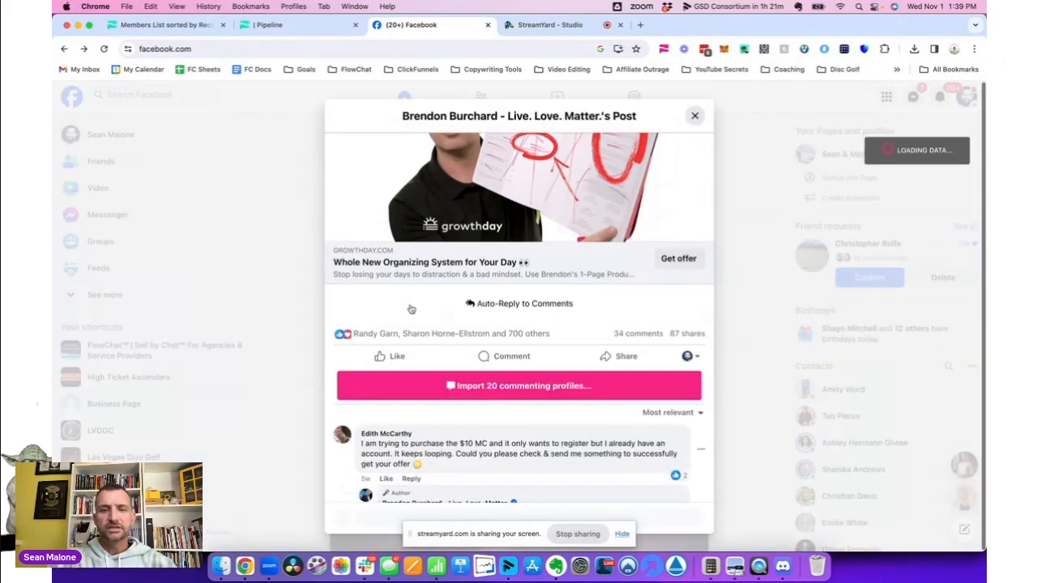
scroll(522, 439, down, 3)
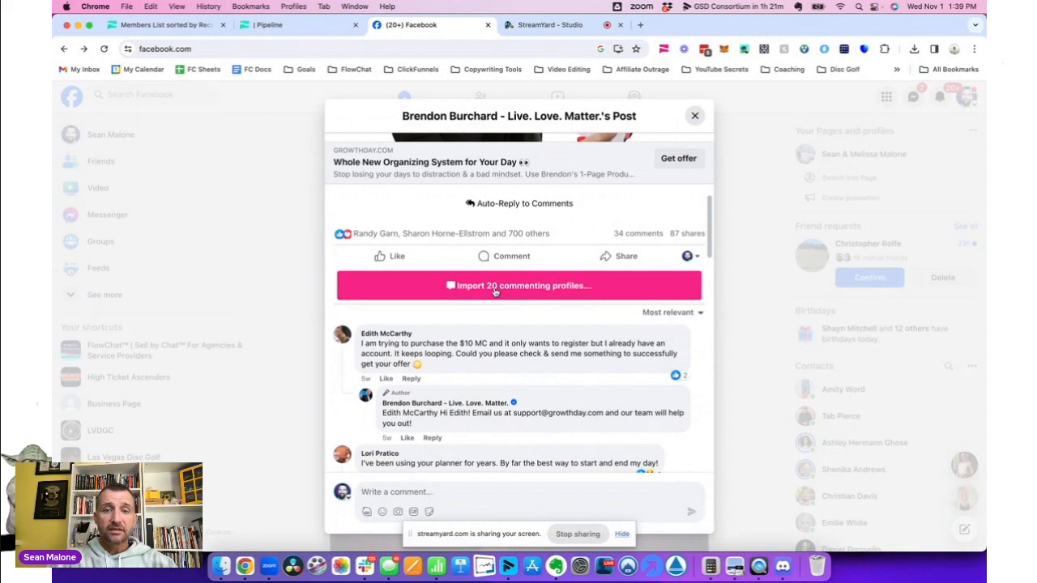
Step: Begin importing the post's commenting profiles as leads, with the note "Brendan test" and a deal amount of 2970 for every new lead
click(496, 292)
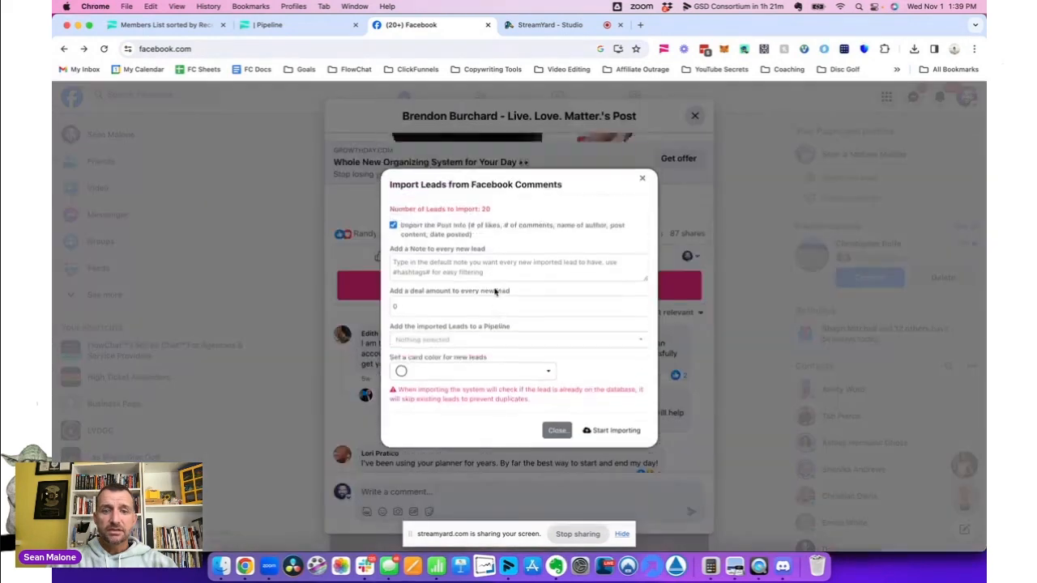
click(425, 271)
text(Brenda)
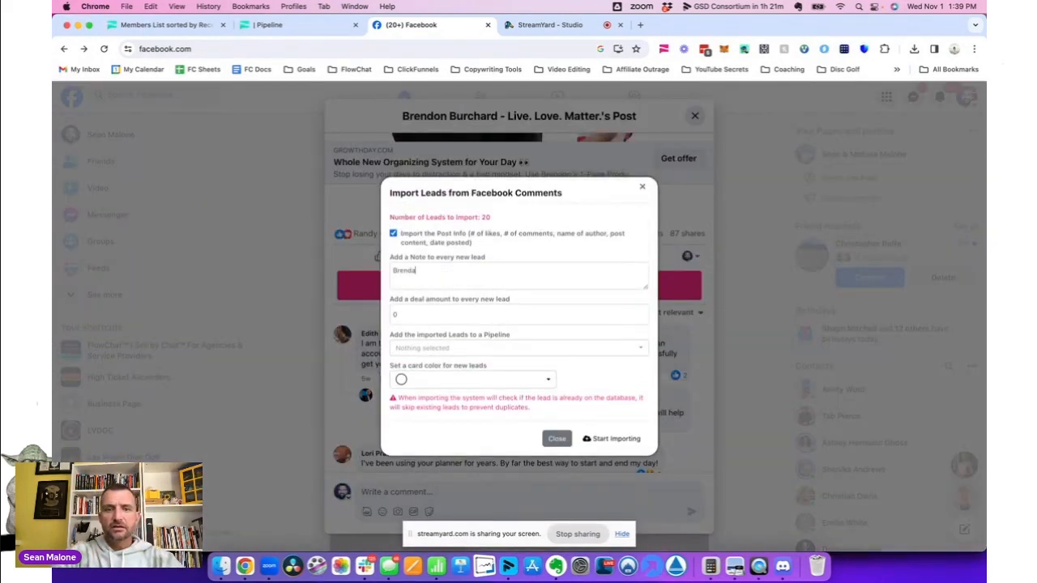
text(n test)
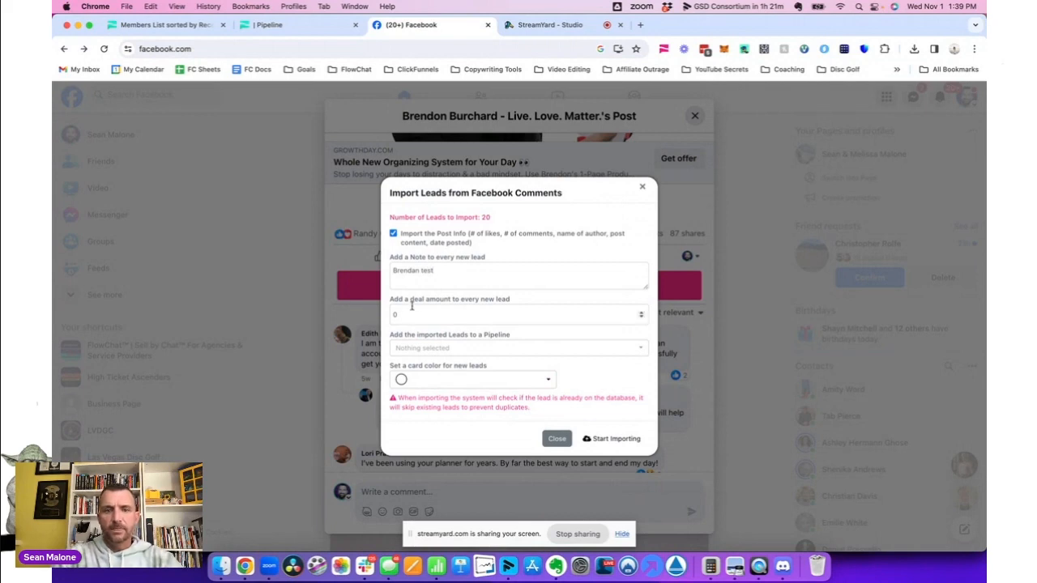
drag(398, 316, 382, 318)
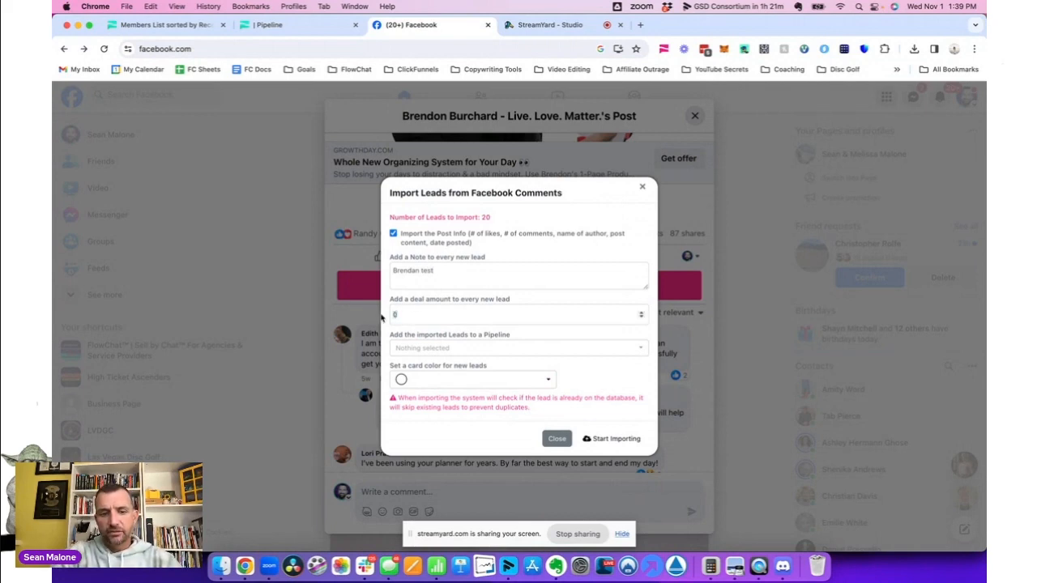
text(297)
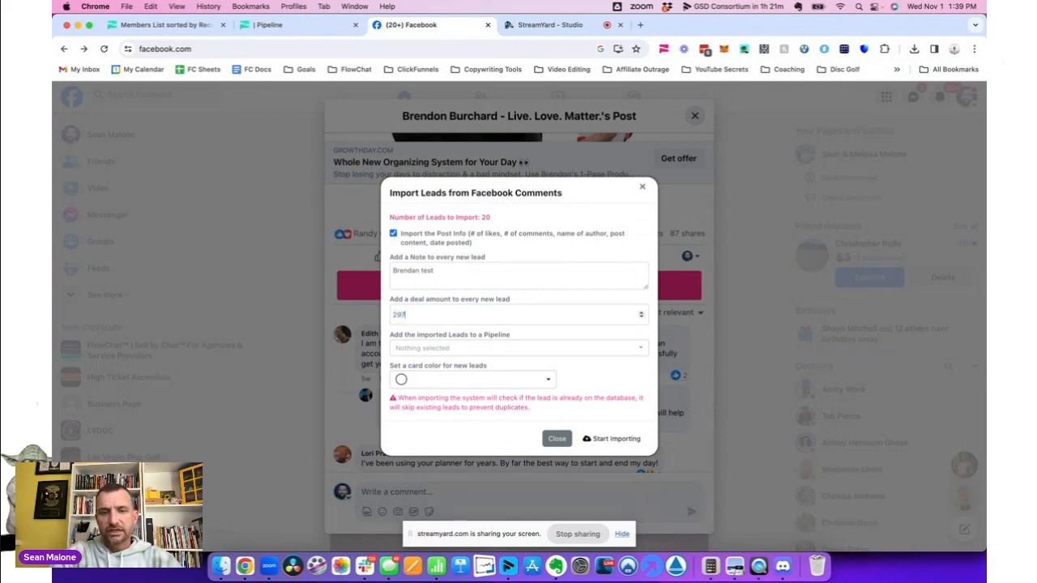
Step: Assign the leads to Imported Prospects in the SIMPLE All Platform Book A Call Flow pipeline, set a purple card color and run the import
click(437, 350)
scroll(427, 288, down, 3)
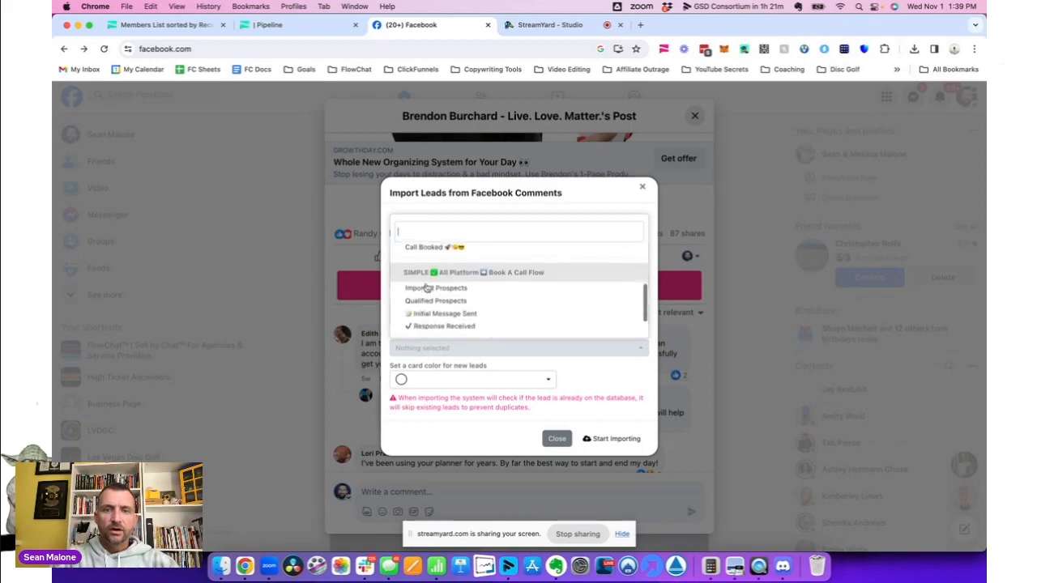
click(440, 288)
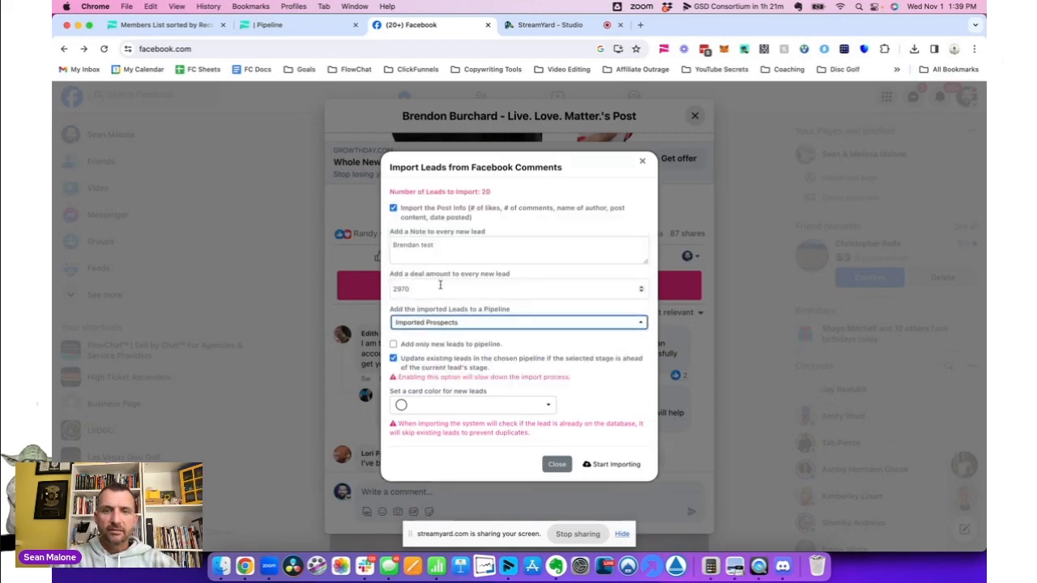
click(523, 411)
click(515, 377)
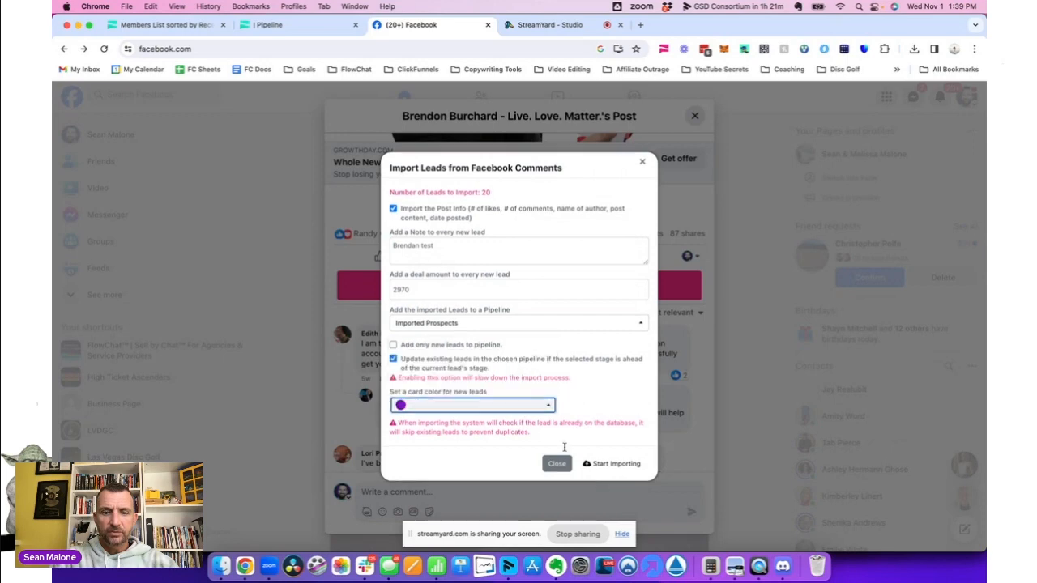
click(603, 466)
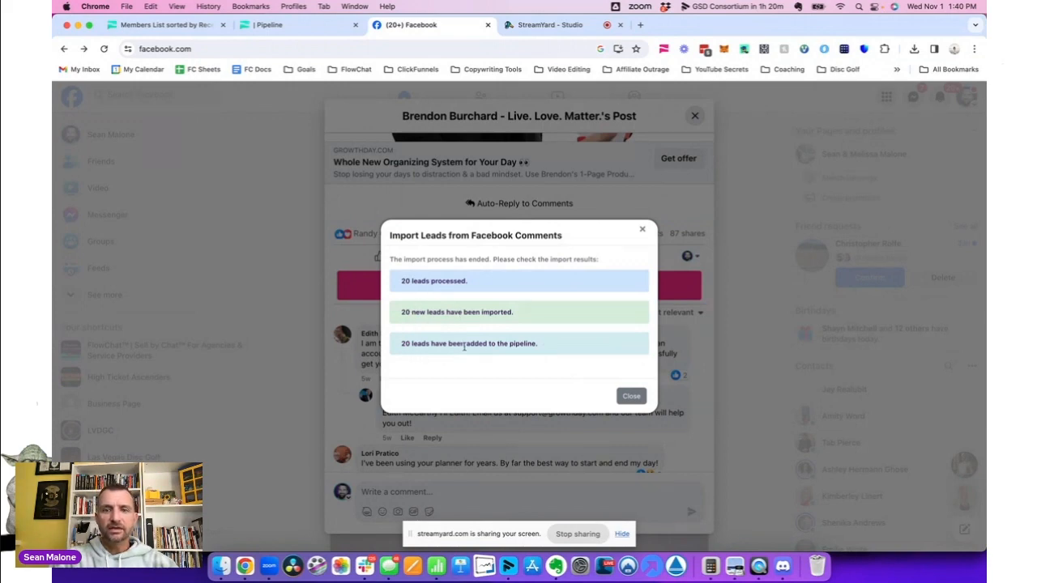
click(632, 396)
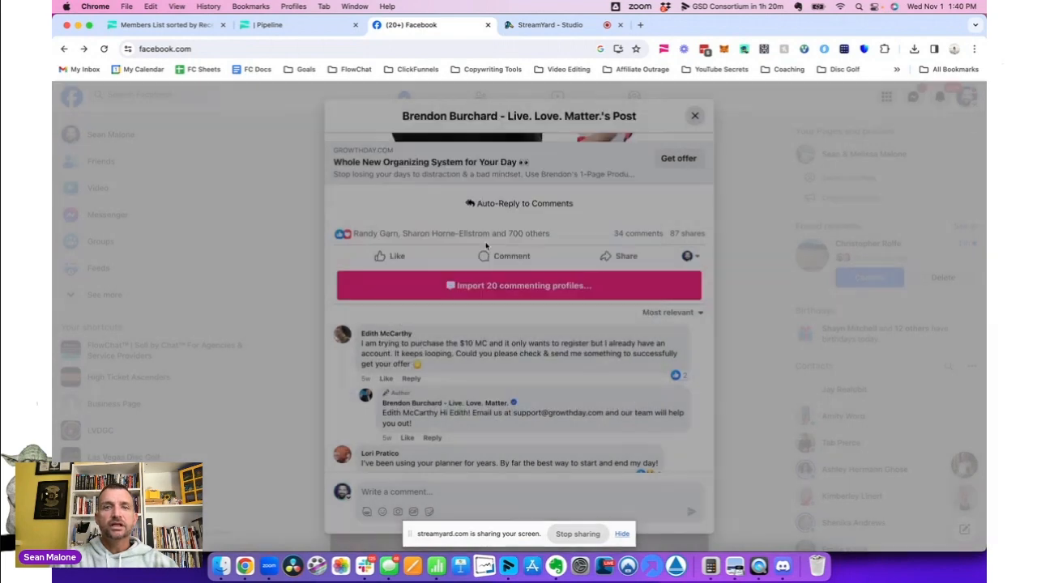
Step: Return to the FlowChat pipeline, reload it and examine the lead cards and deal total in the Imported Prospects stage
click(283, 25)
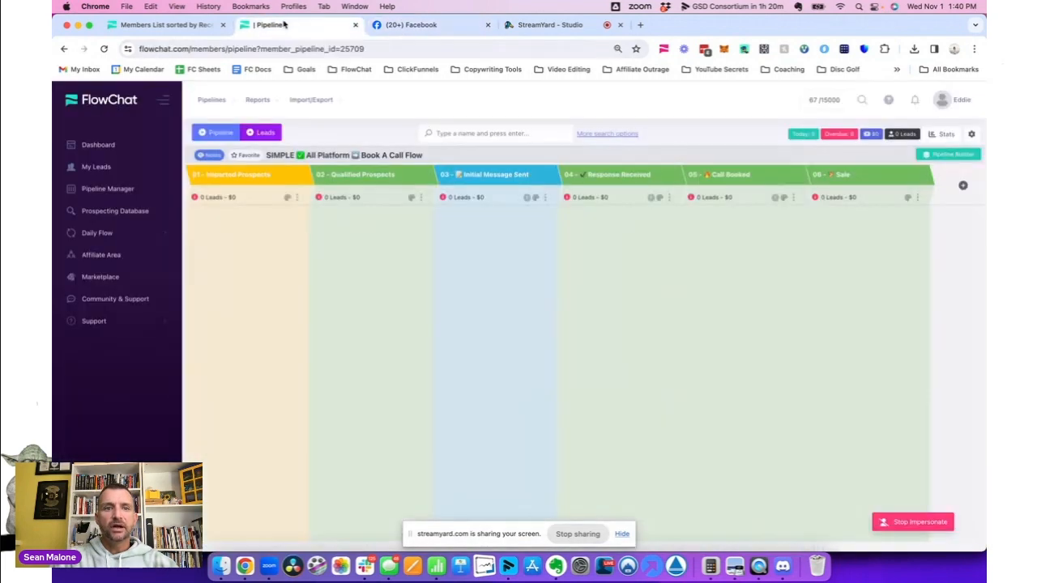
click(104, 49)
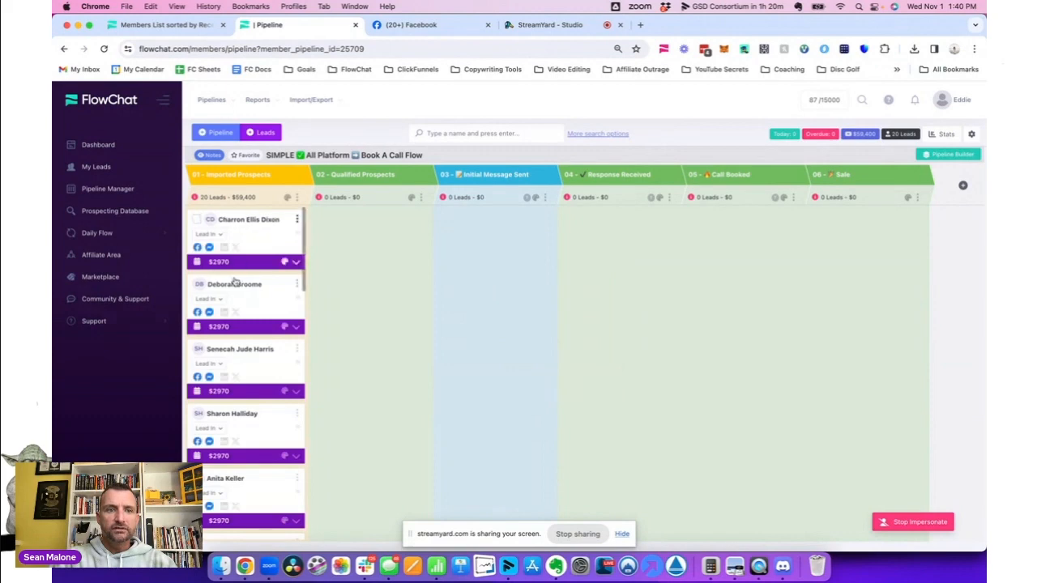
scroll(238, 195, up, 5)
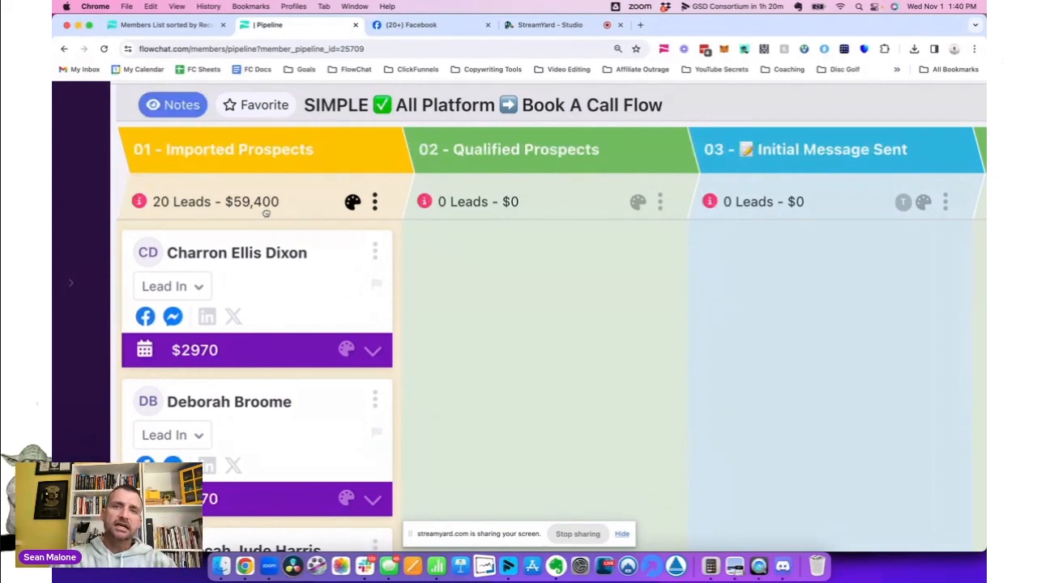
key(super+0)
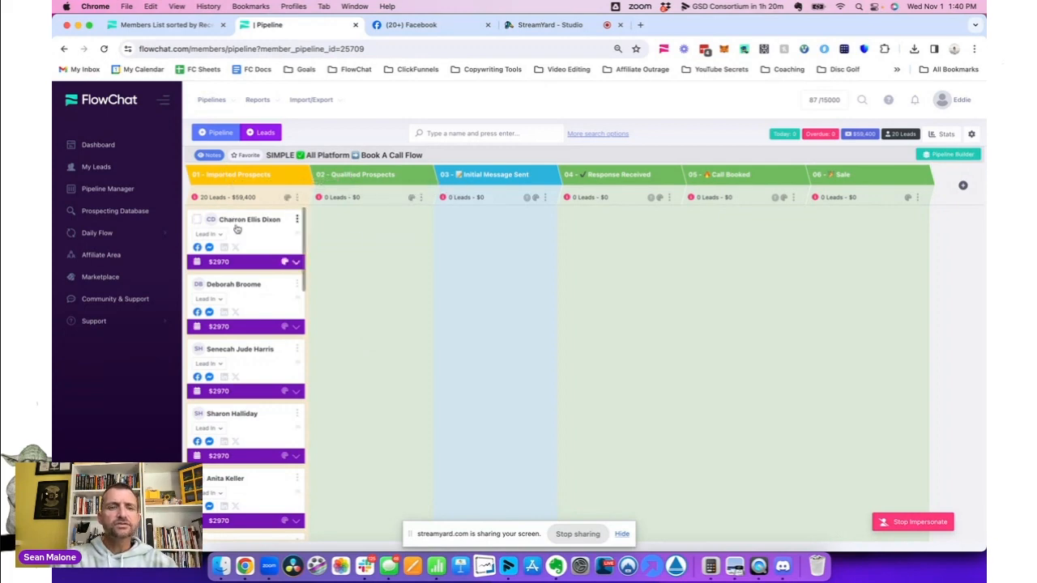
Step: Open the Imported Prospects stage notes and read the next steps and Ideal Customer Profile criteria
click(194, 198)
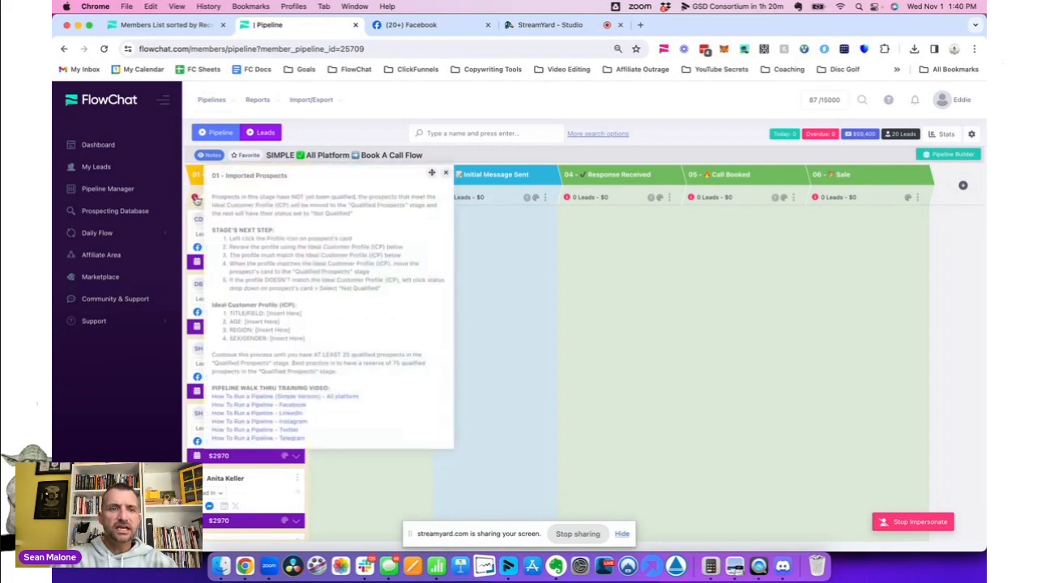
scroll(270, 249, up, 2)
scroll(270, 249, up, 2)
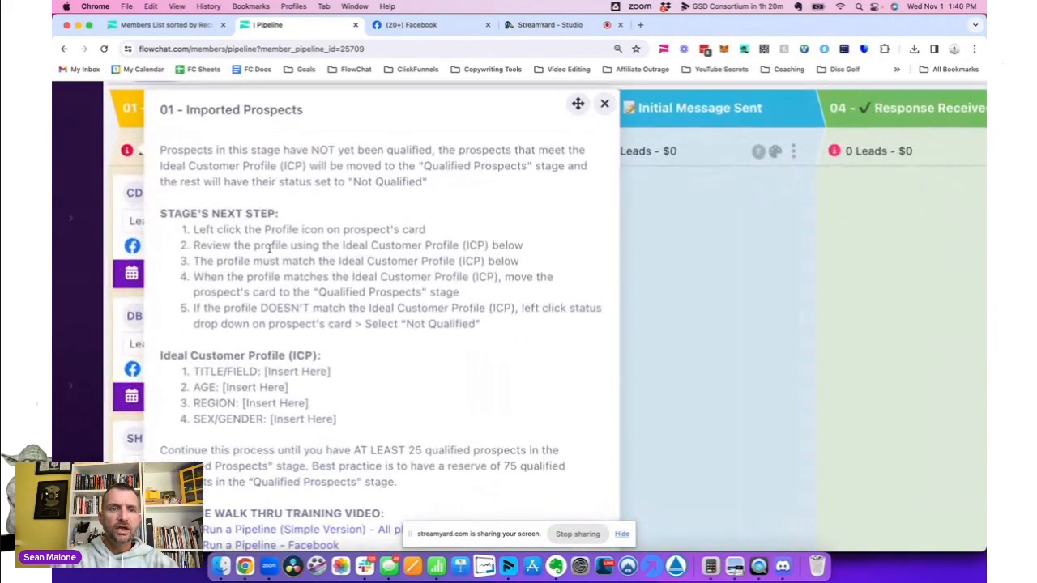
scroll(256, 209, down, 2)
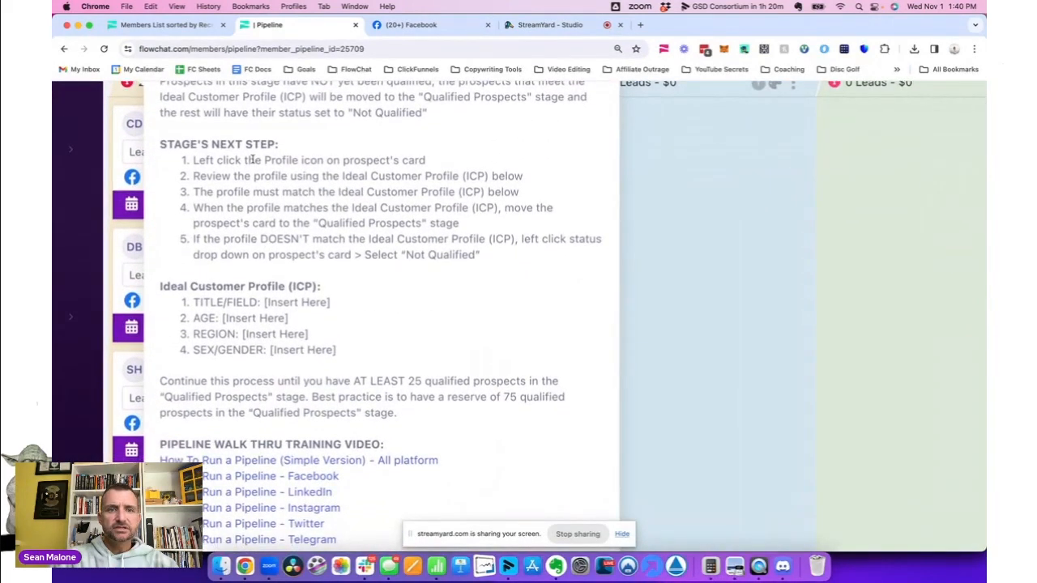
drag(248, 160, 272, 197)
click(272, 198)
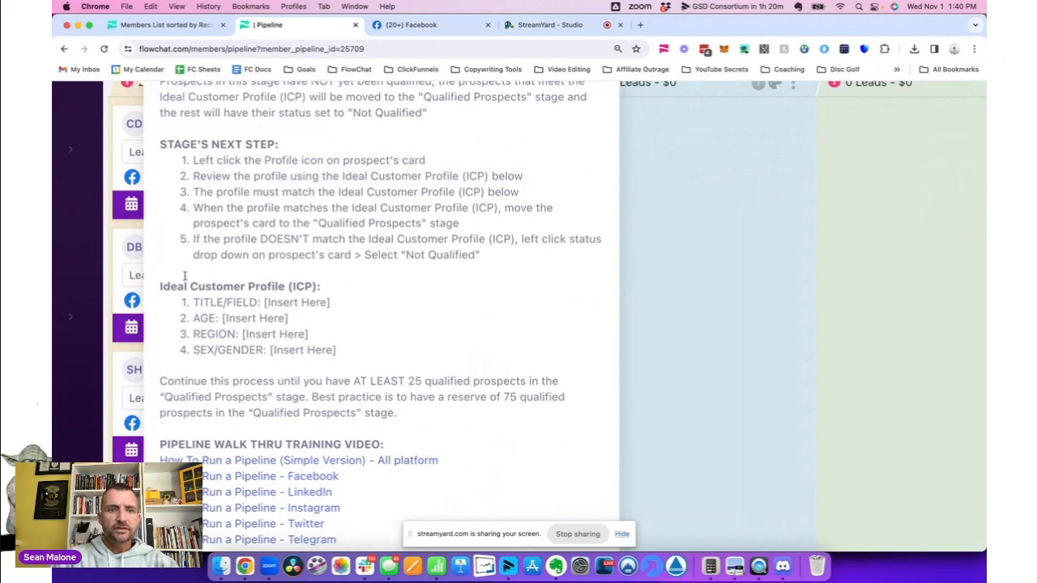
Step: Highlight the title, age, region and gender criteria of the Ideal Customer Profile and close the stage notes
drag(185, 285, 276, 285)
click(286, 307)
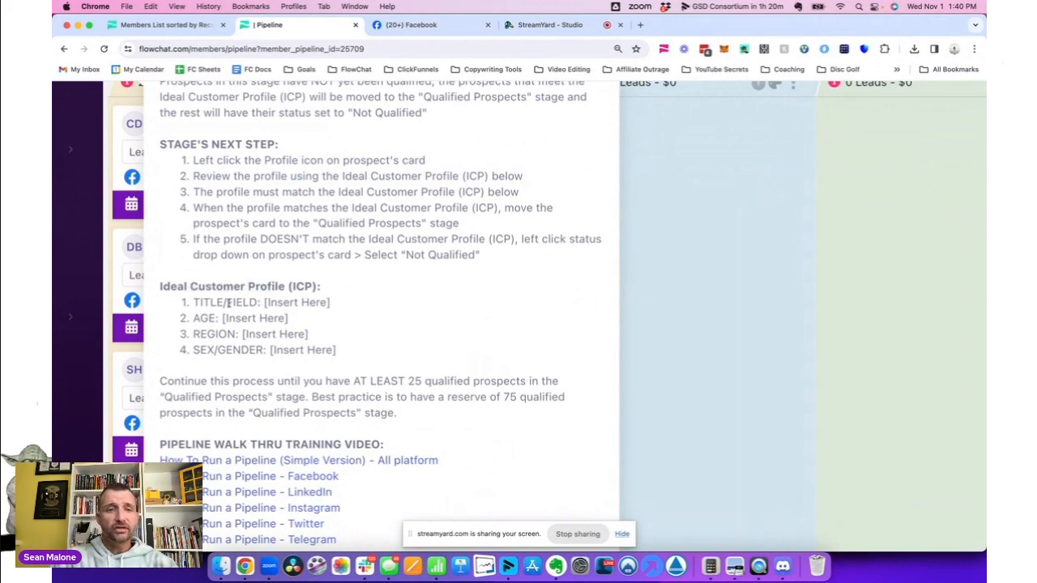
drag(193, 302, 337, 350)
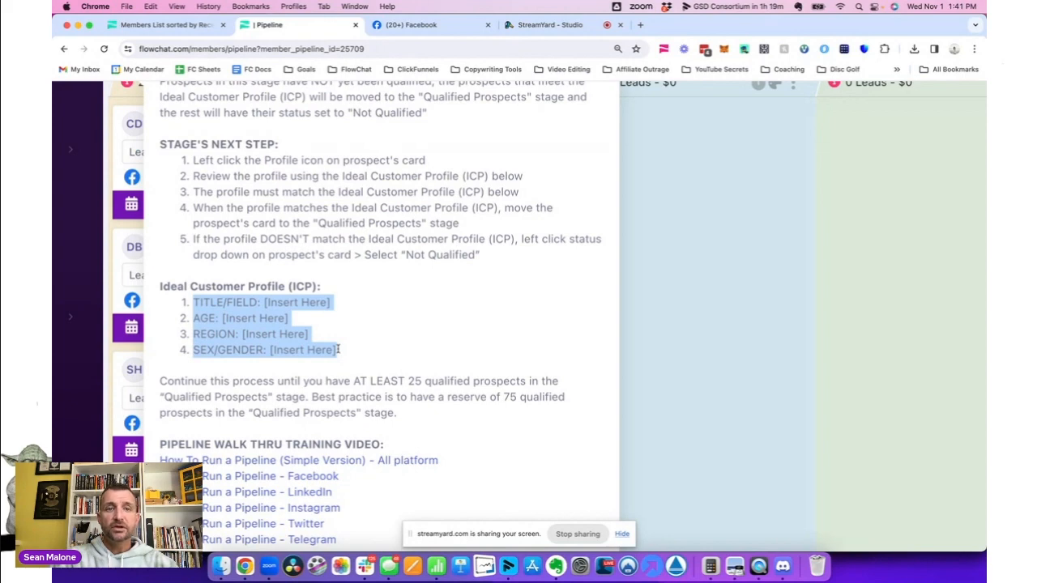
scroll(338, 349, down, 5)
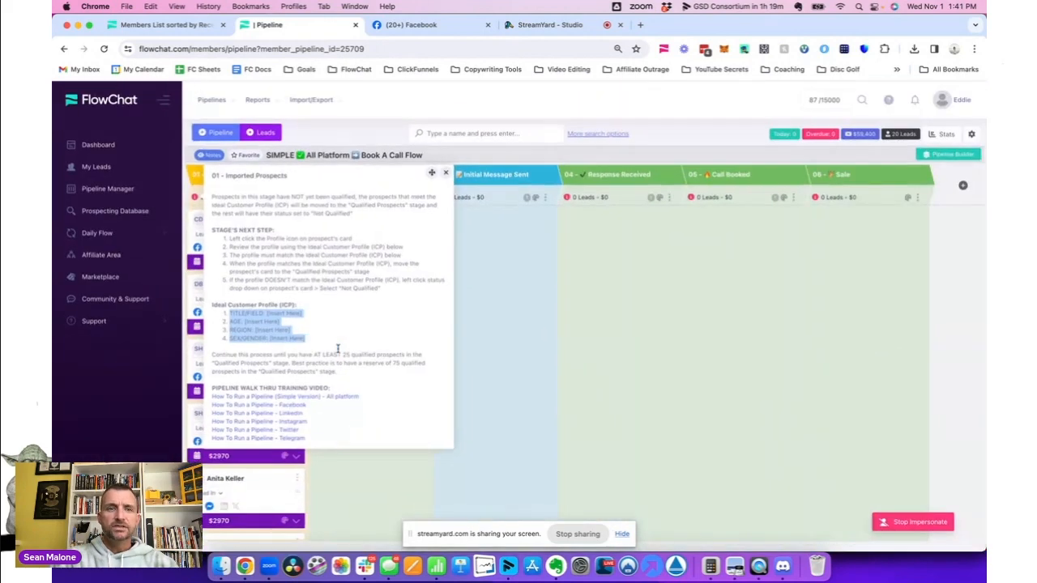
click(445, 173)
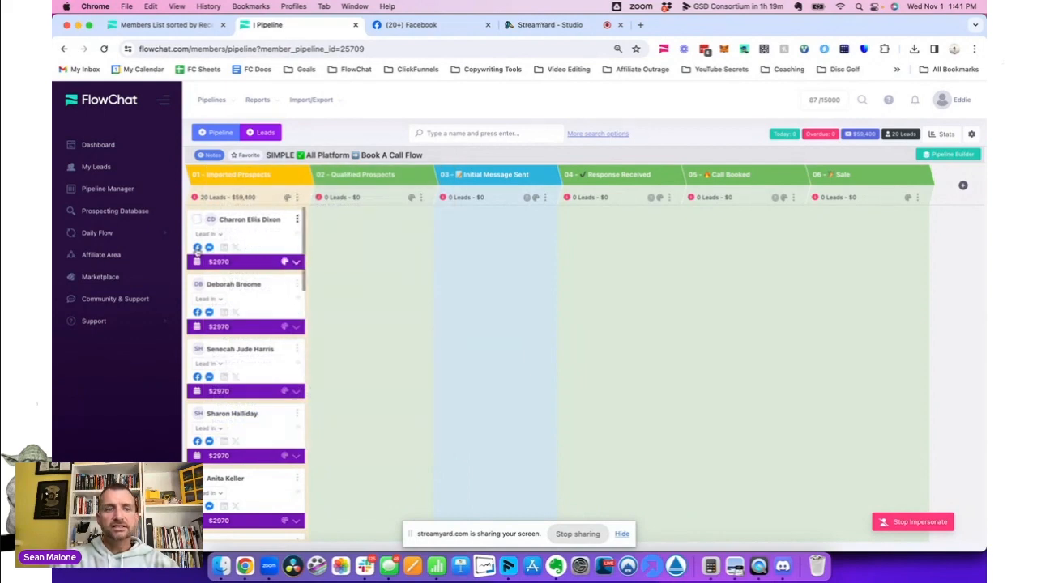
Step: Open the first imported lead's Facebook profile and review its intro, photos and posts against the Ideal Customer Profile
click(199, 250)
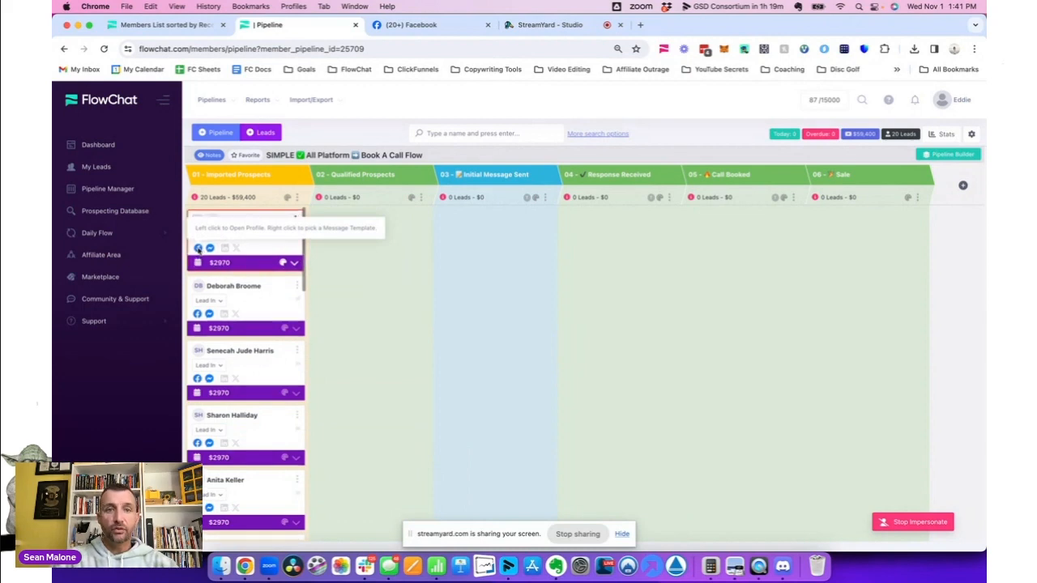
click(199, 250)
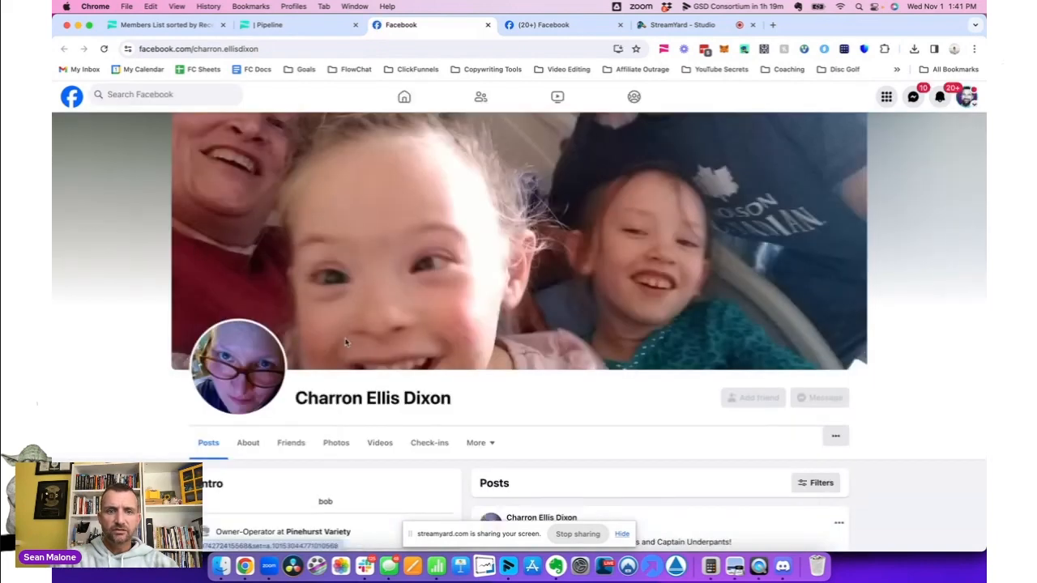
scroll(387, 422, down, 3)
scroll(387, 422, down, 2)
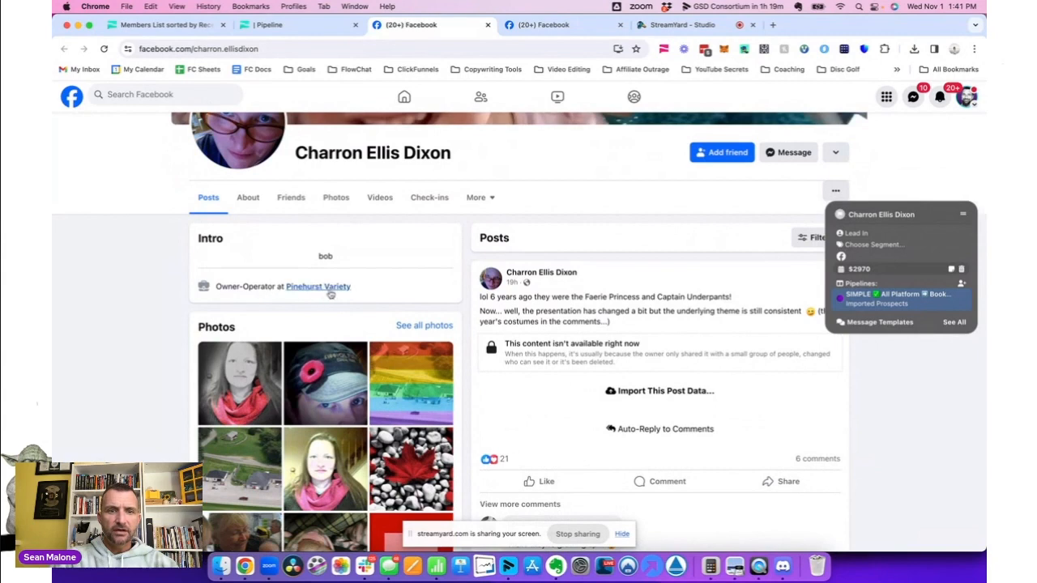
mouse_move(328, 289)
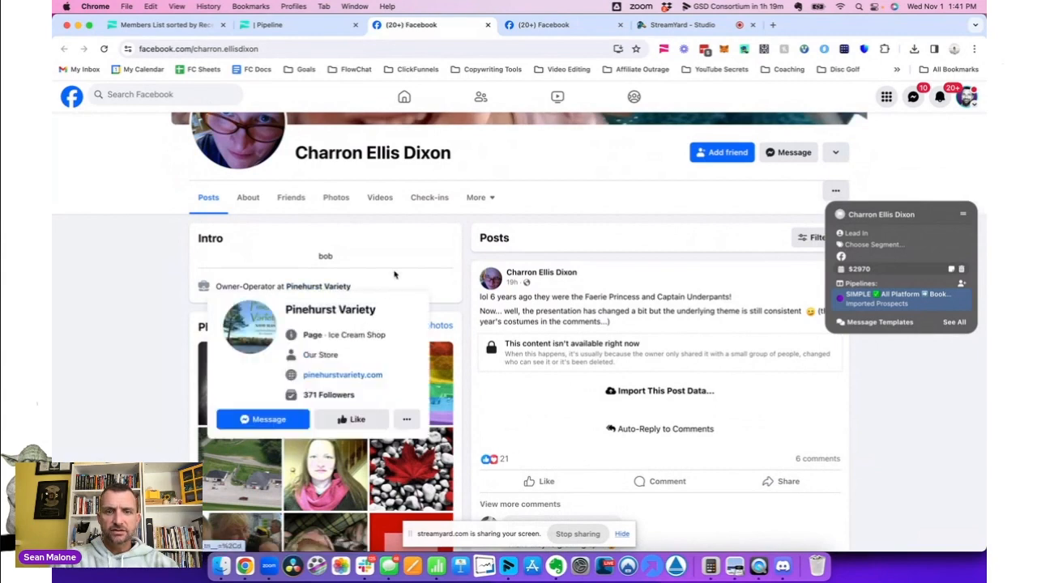
scroll(420, 246, down, 3)
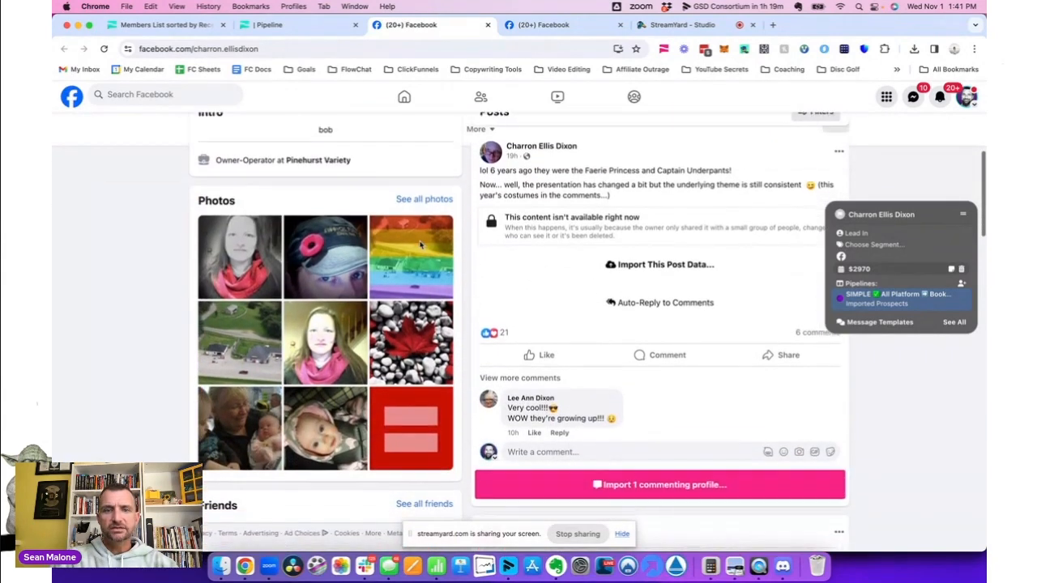
scroll(464, 216, up, 10)
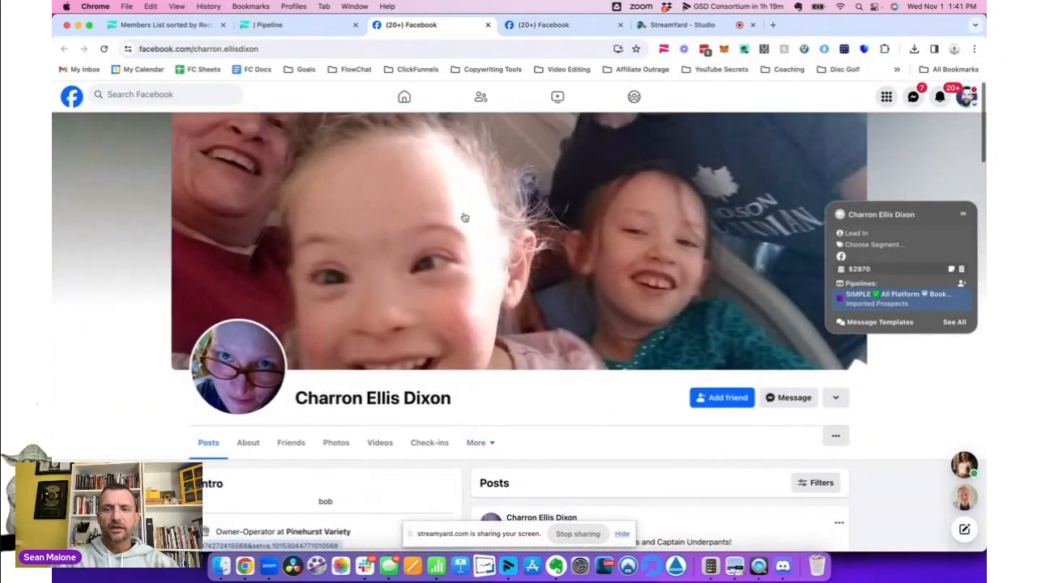
scroll(536, 444, down, 6)
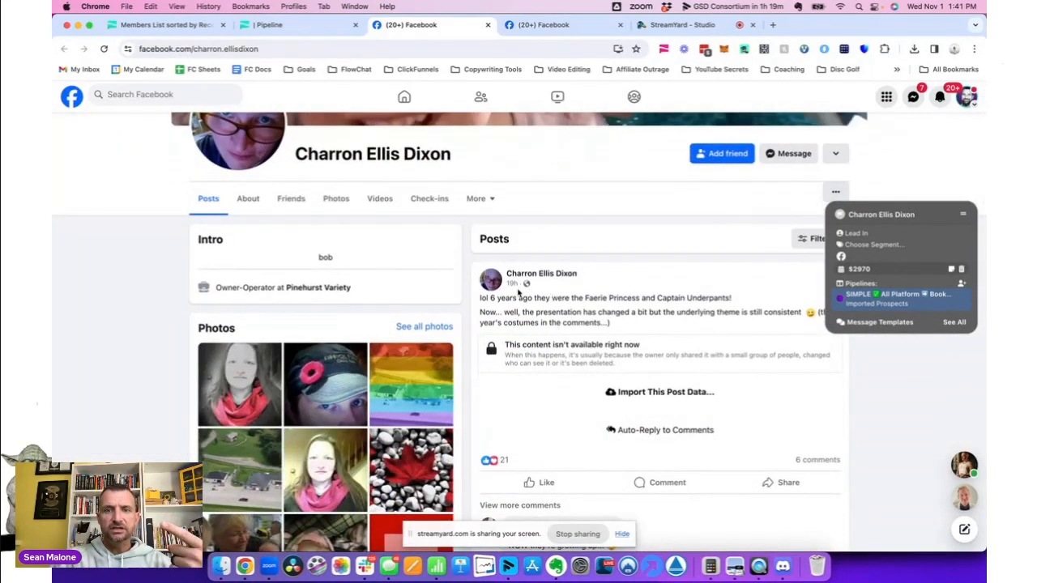
mouse_move(510, 287)
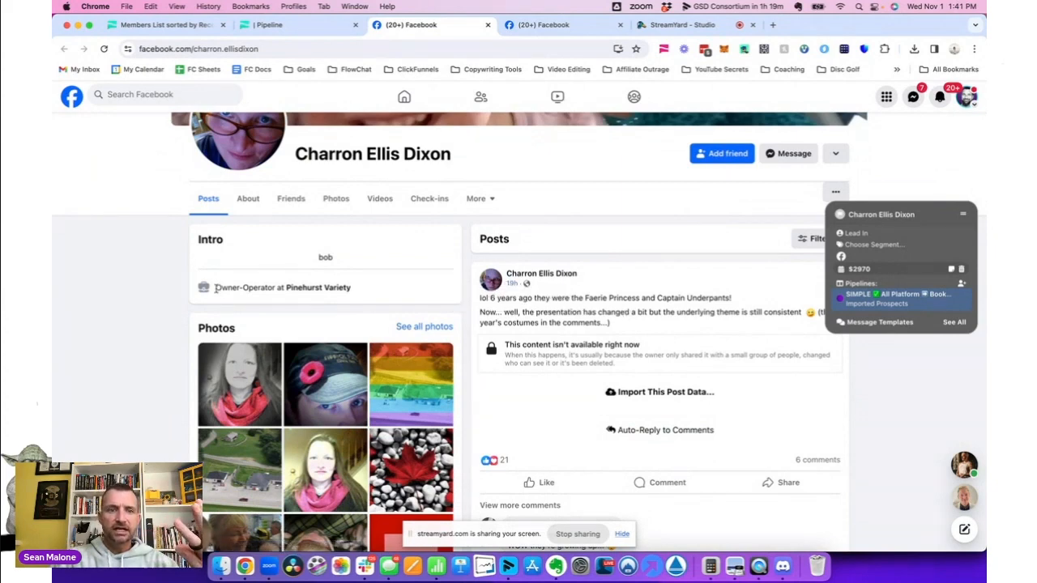
drag(216, 288, 244, 288)
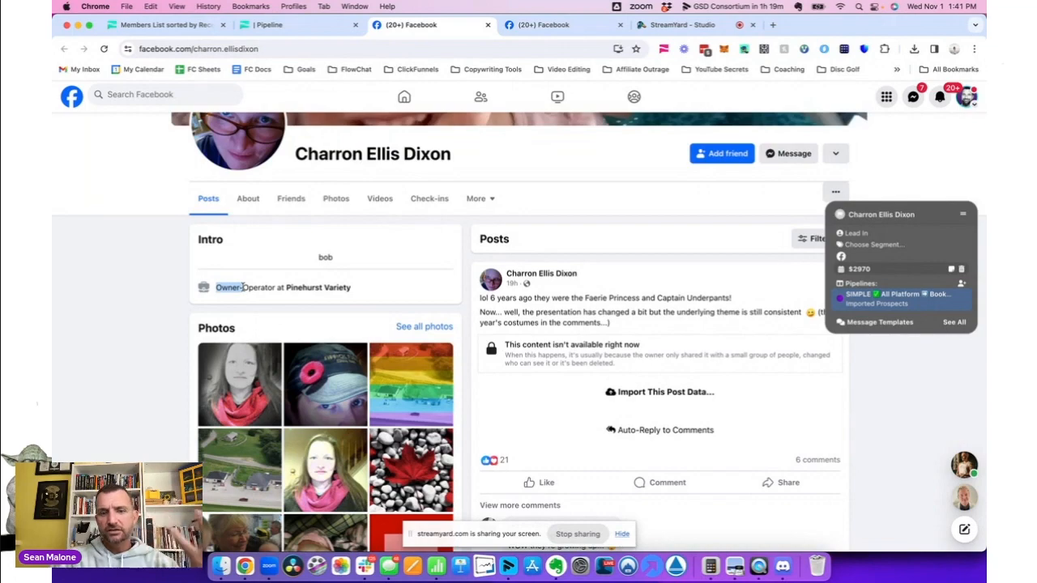
scroll(624, 395, down, 3)
scroll(626, 396, up, 6)
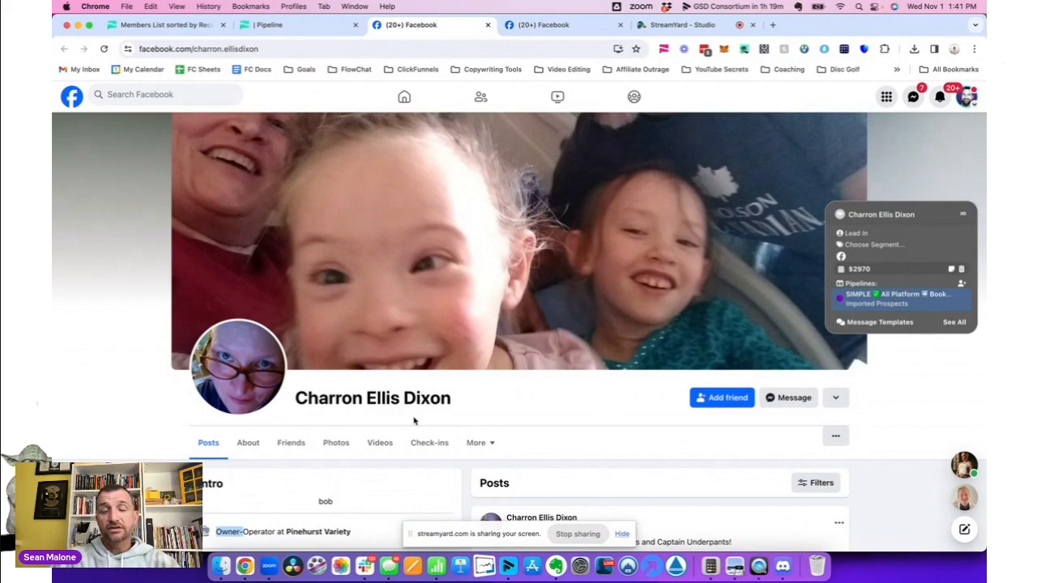
Step: Return to the pipeline, move the reviewed lead's card to Qualified Prospects and close the two Facebook pages
click(271, 24)
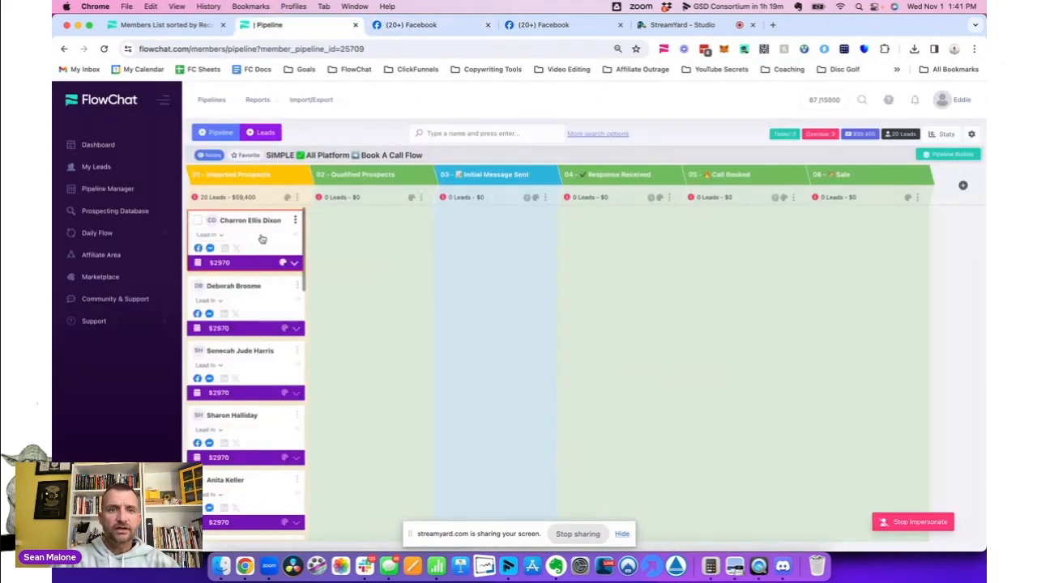
drag(262, 239, 375, 238)
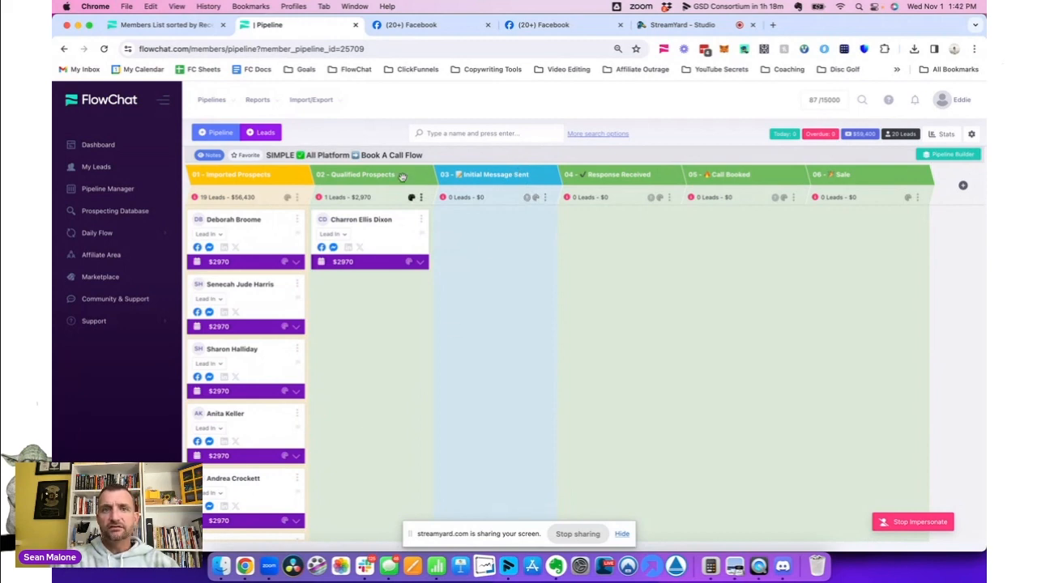
click(488, 25)
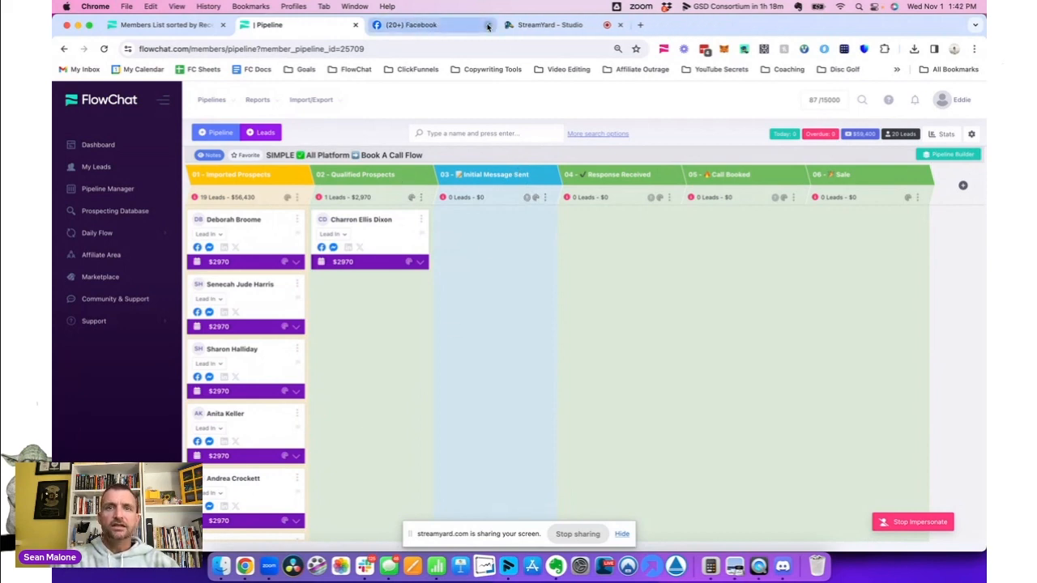
click(488, 25)
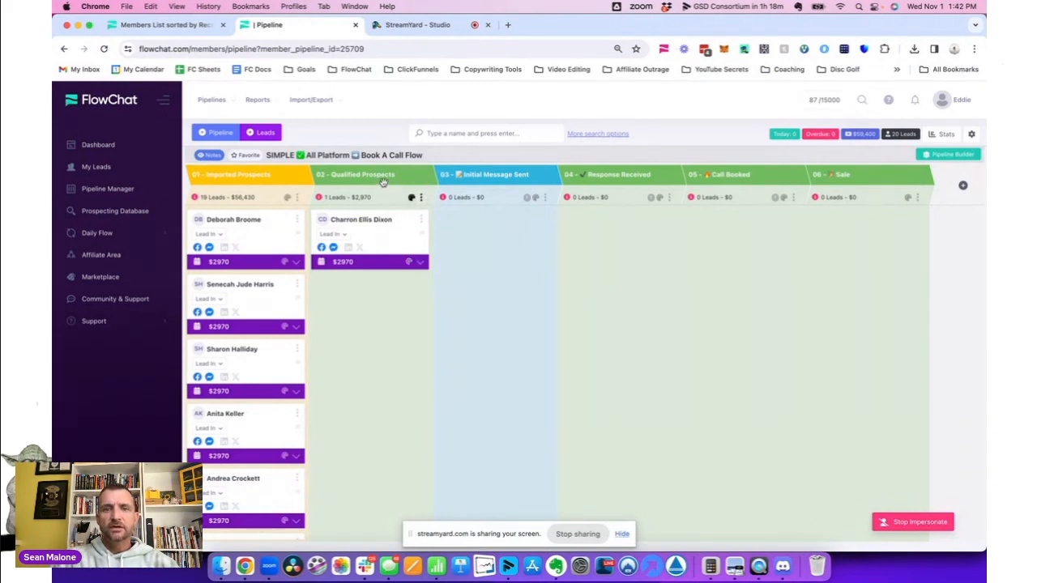
Step: Open the Qualified Prospects message templates, preview the assigned Qualified to Initial Message template and close the template list
click(421, 198)
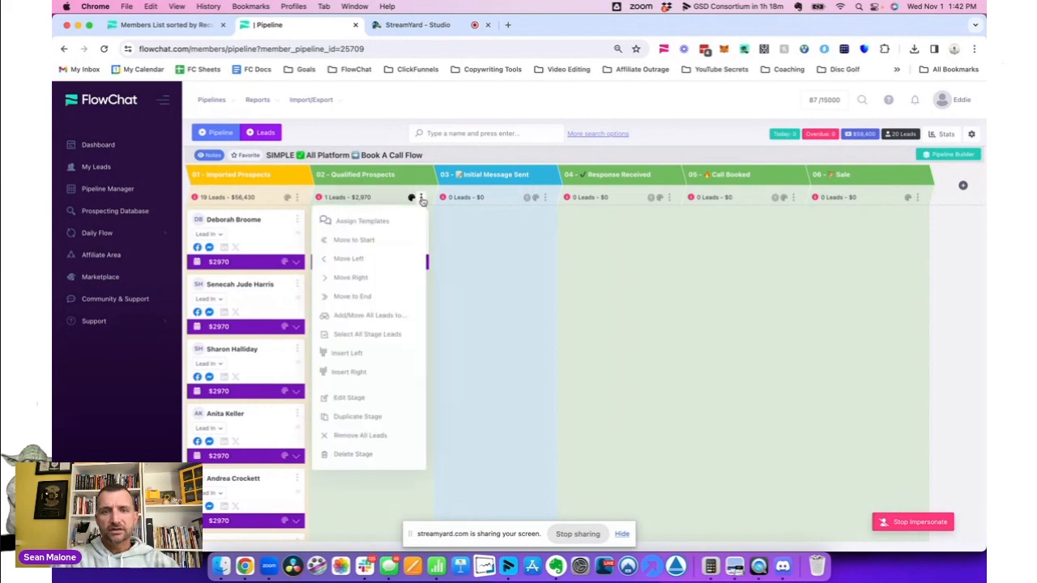
click(372, 223)
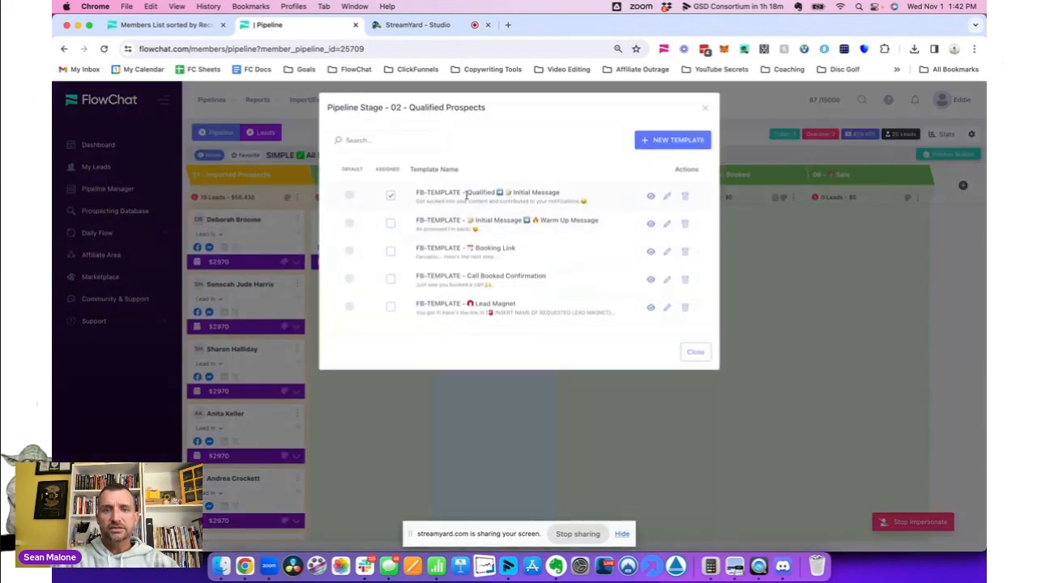
click(651, 197)
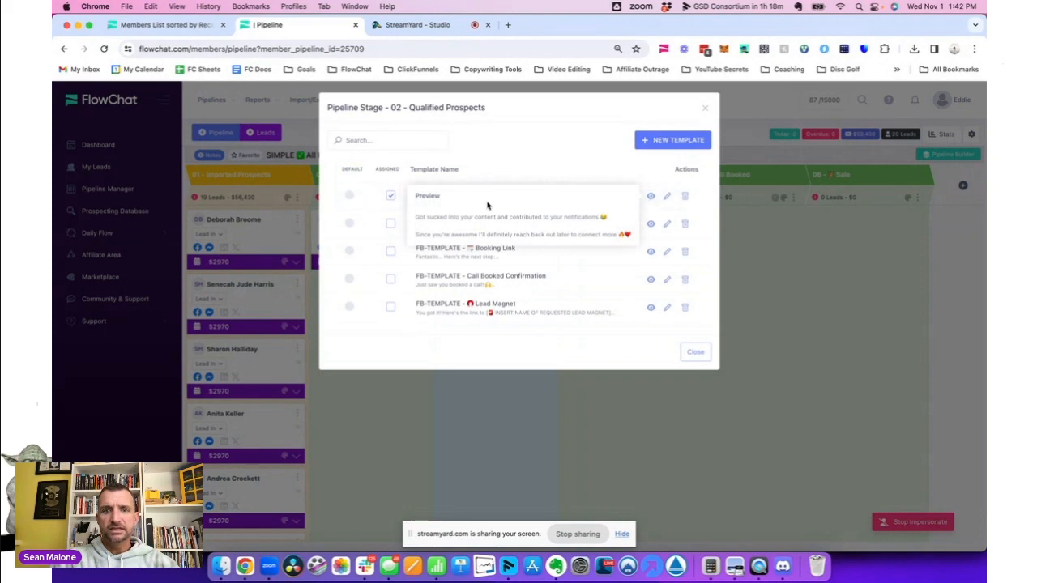
scroll(488, 206, up, 5)
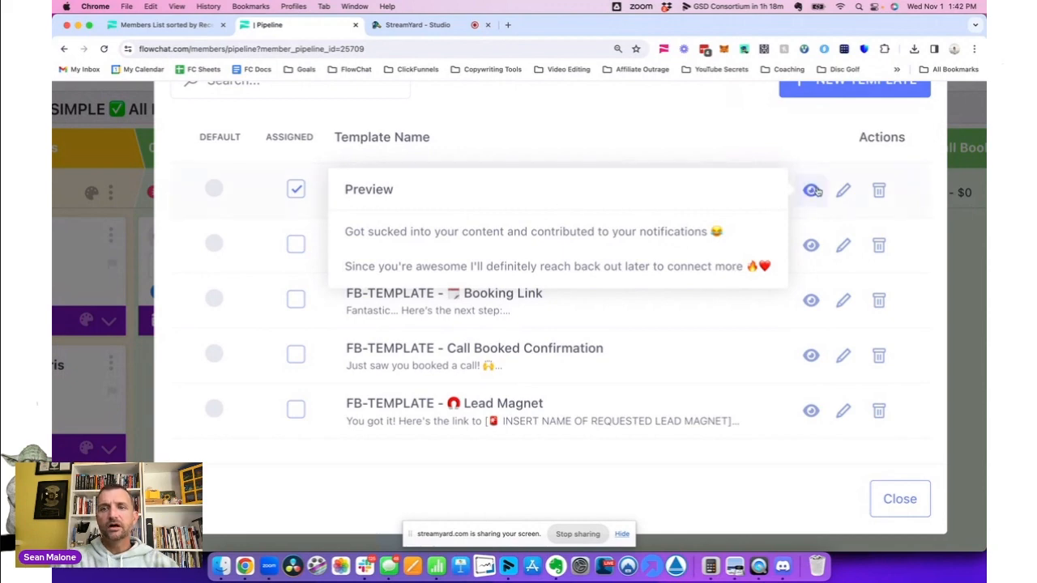
scroll(528, 140, down, 5)
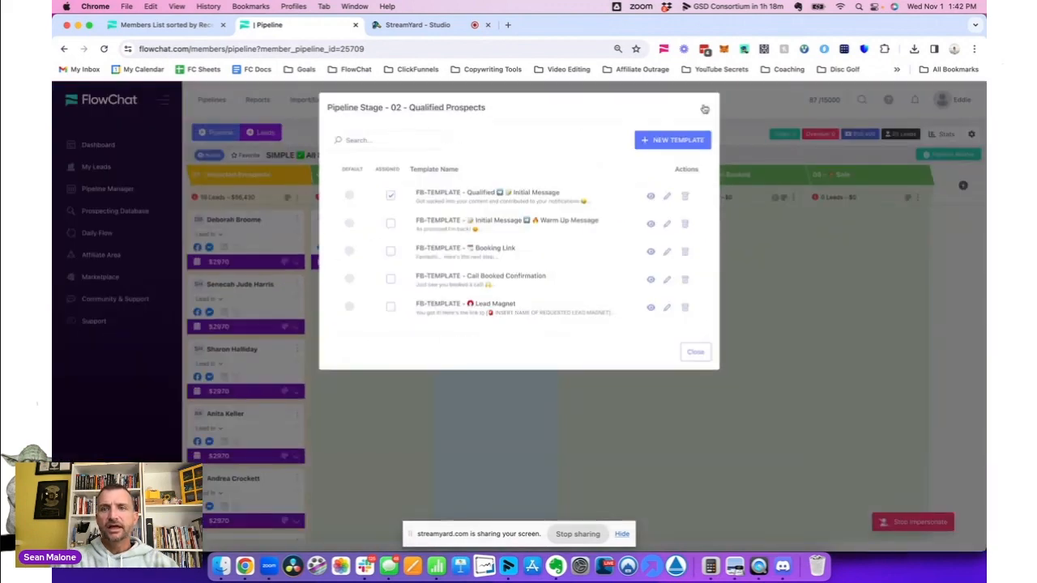
click(705, 109)
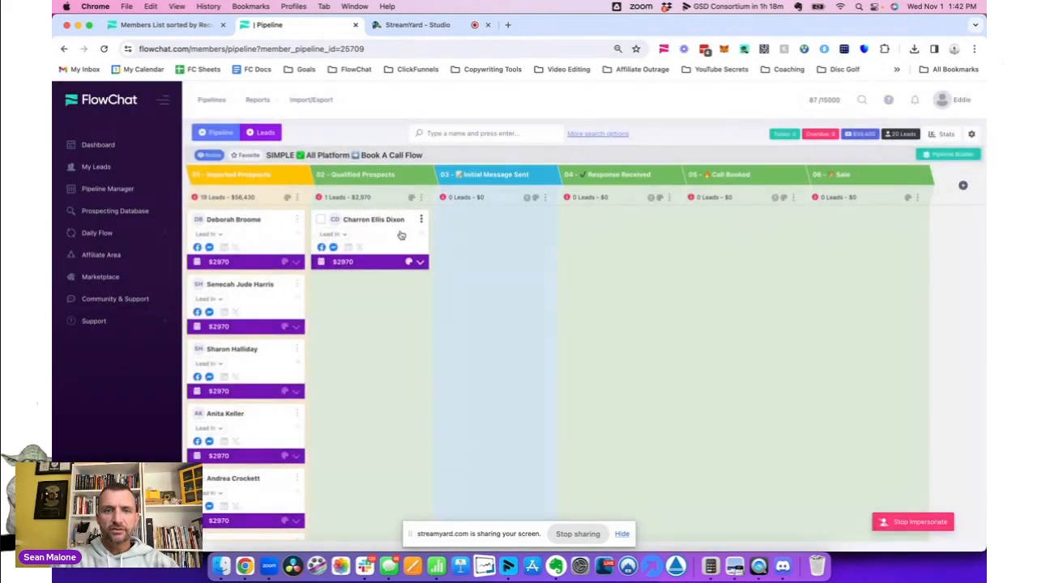
Step: Open the Qualified Prospects stage for editing and examine its automation settings for maximum leads, interval and blocked actions
click(422, 198)
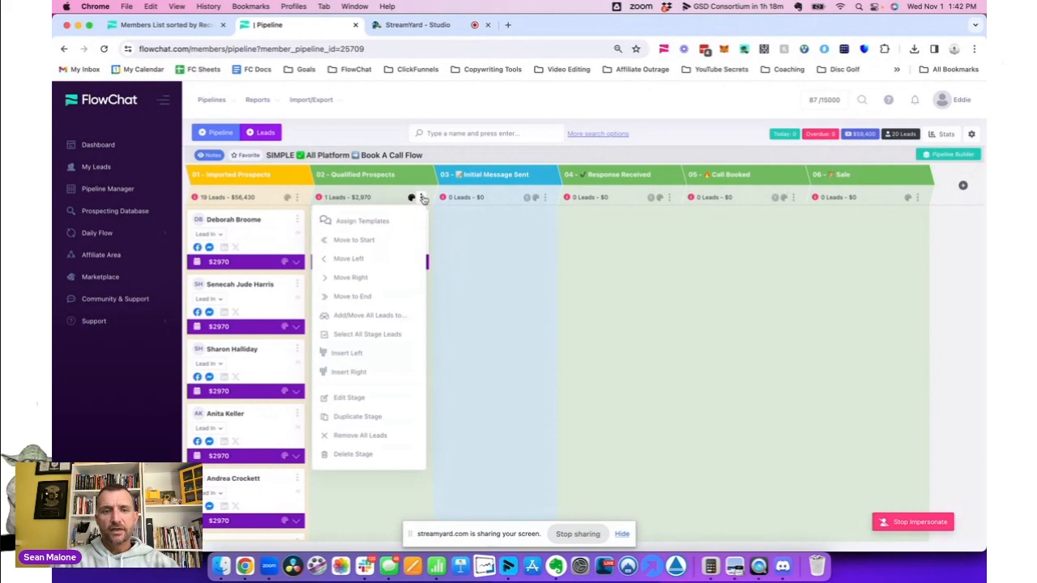
scroll(366, 398, up, 3)
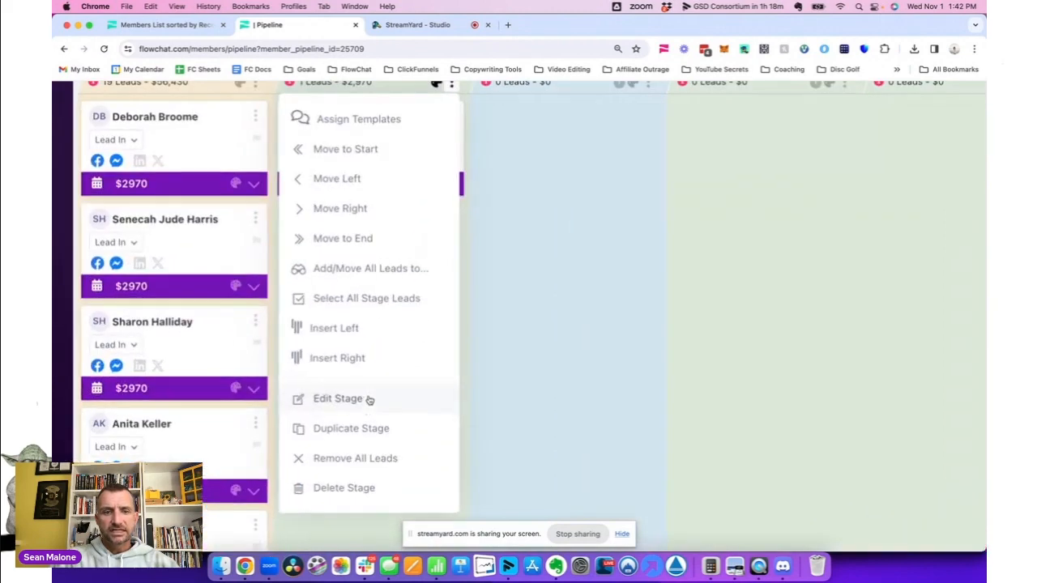
click(332, 403)
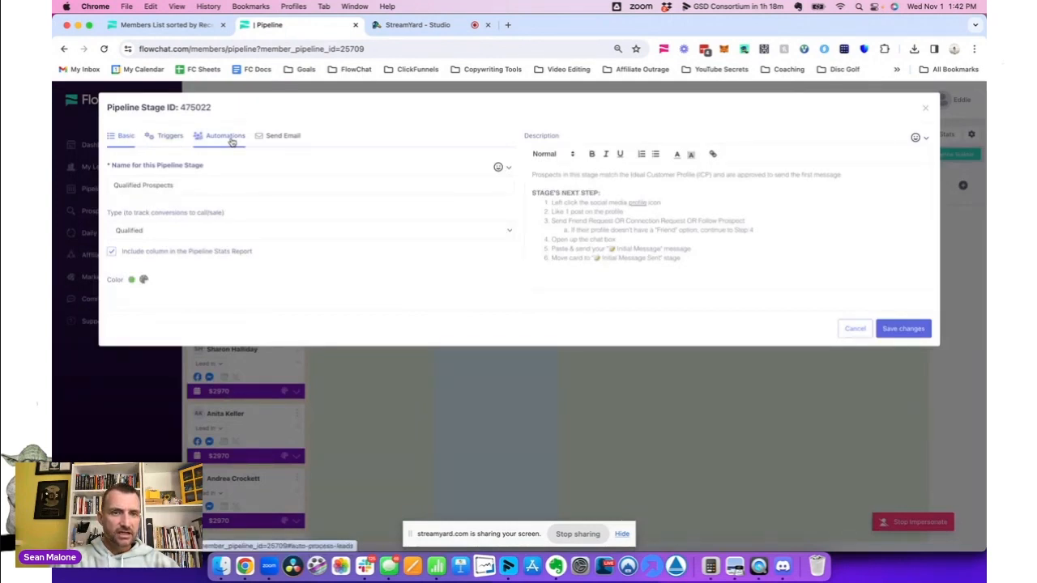
click(227, 136)
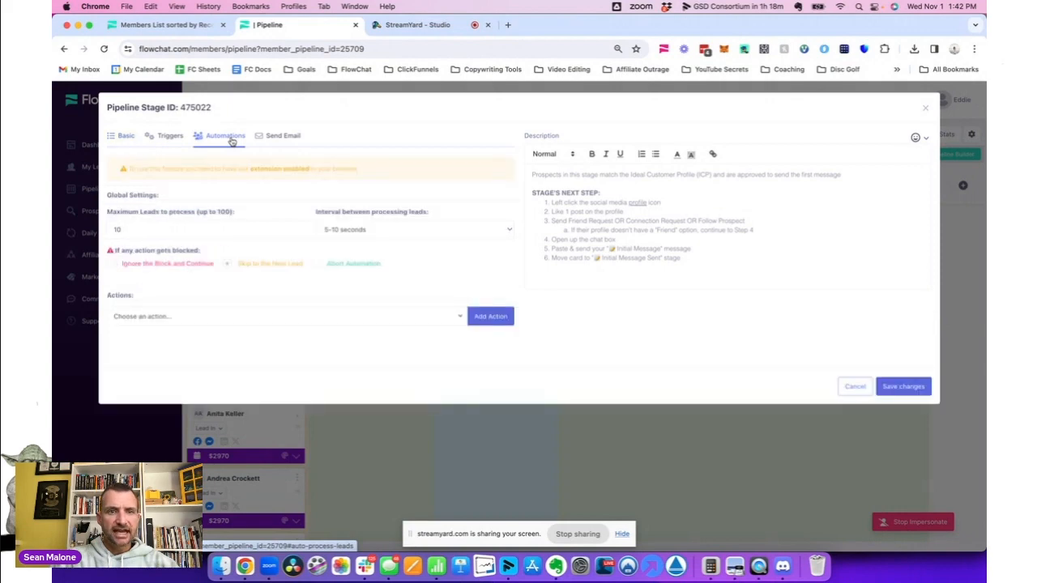
scroll(241, 213, up, 5)
scroll(241, 212, left, 2)
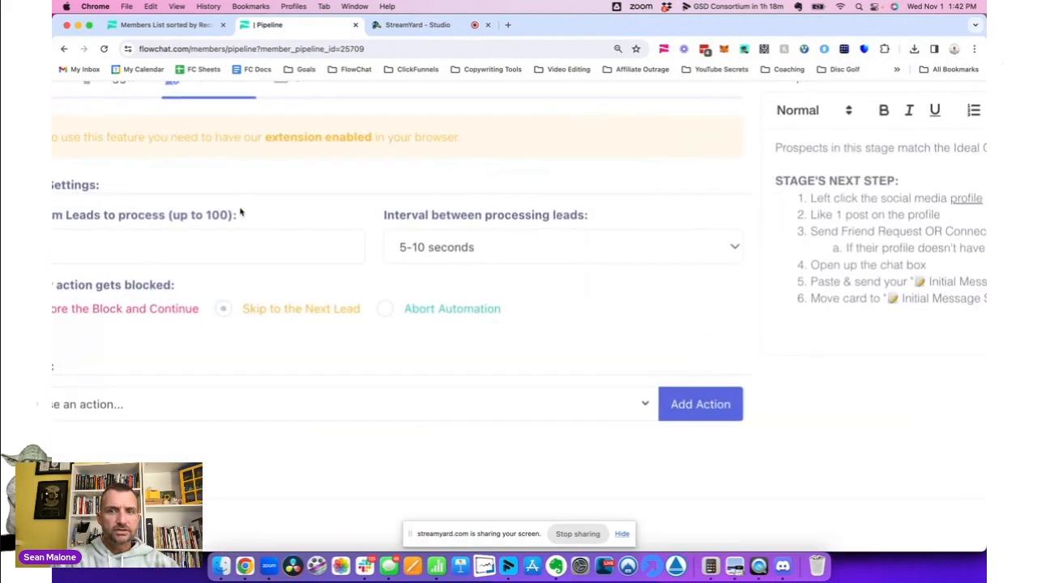
scroll(367, 226, up, 1)
scroll(367, 227, left, 1)
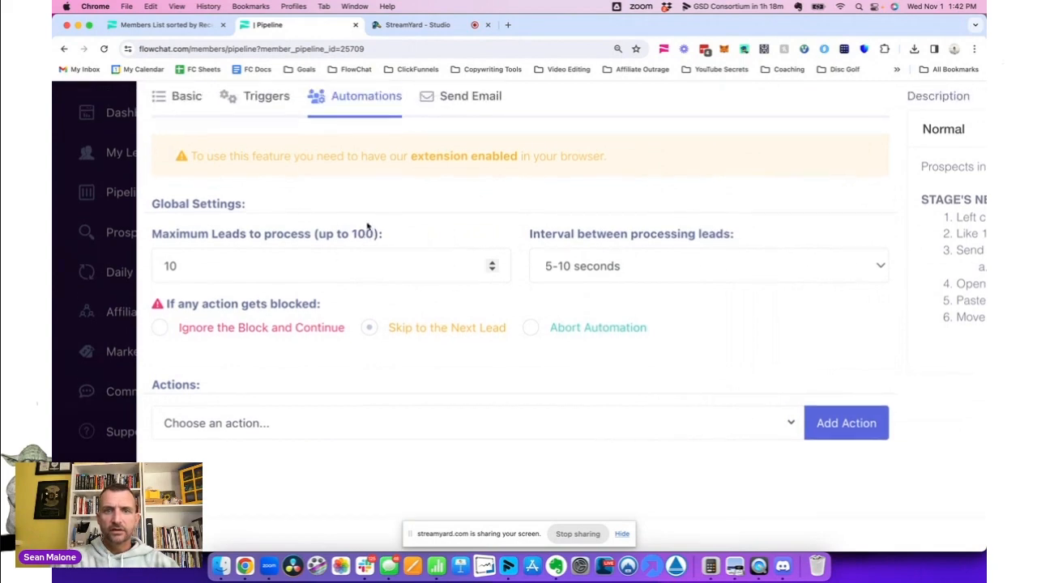
scroll(367, 227, right, 2)
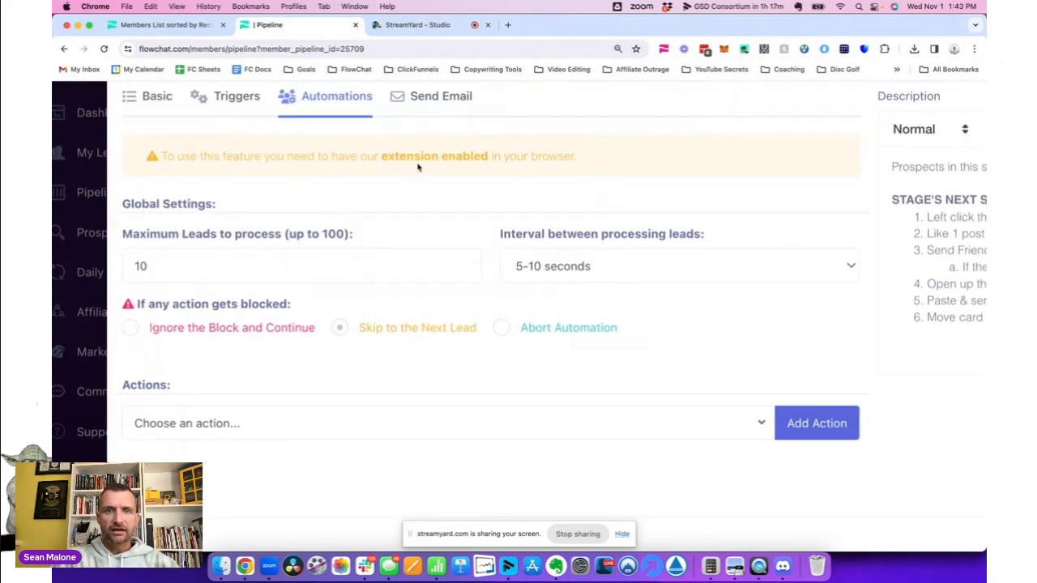
Step: Check the FlowChat browser extension's Facebook features and version number, and return to the stage's automation actions
click(664, 49)
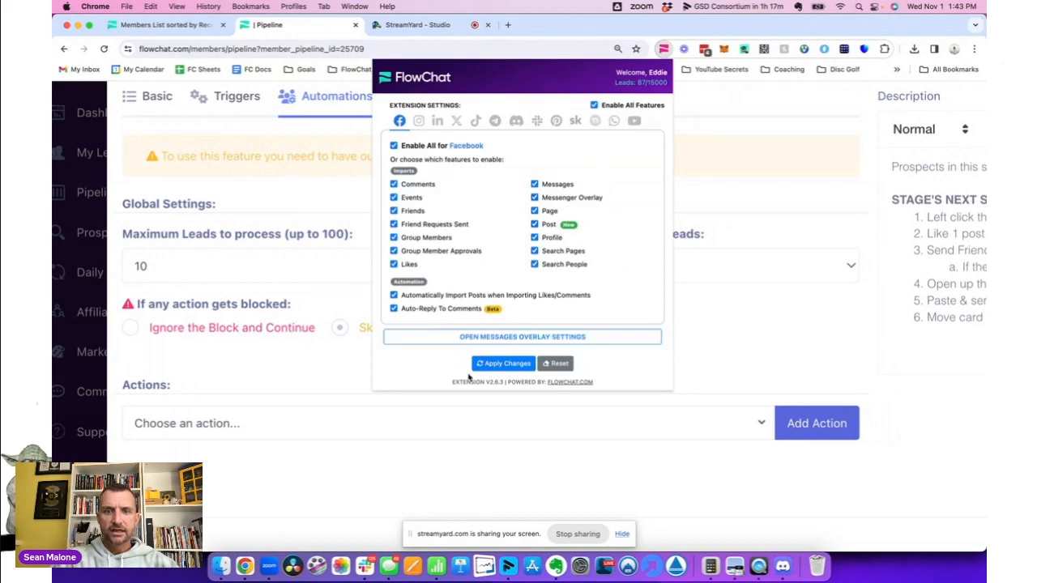
drag(486, 382, 502, 381)
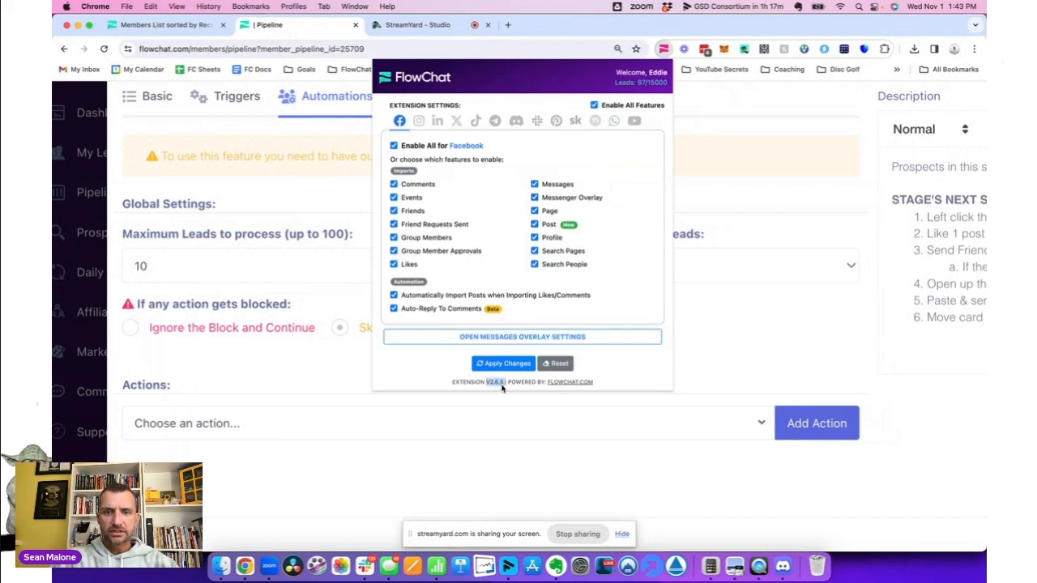
click(666, 49)
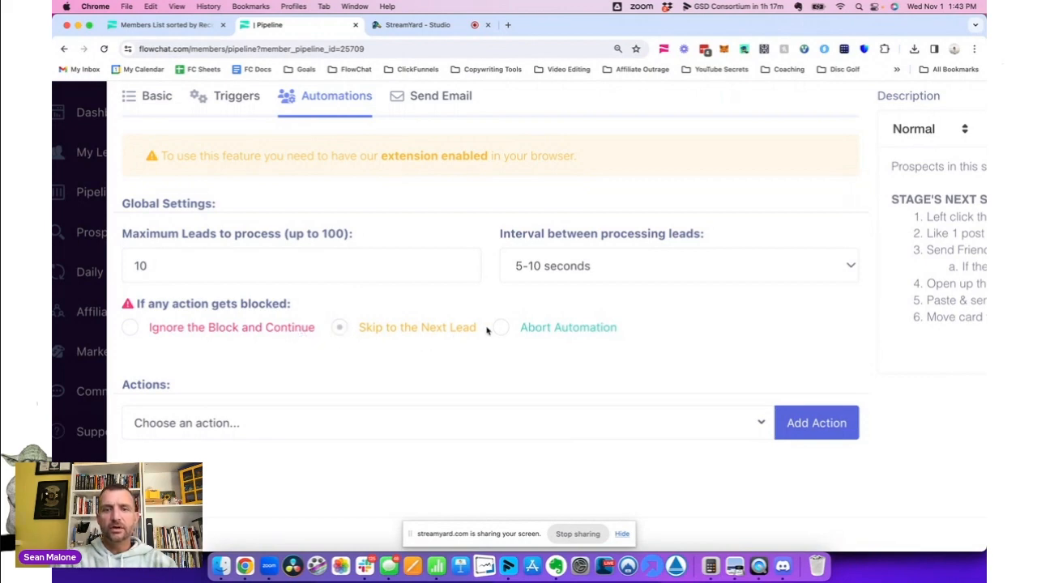
scroll(441, 370, down, 3)
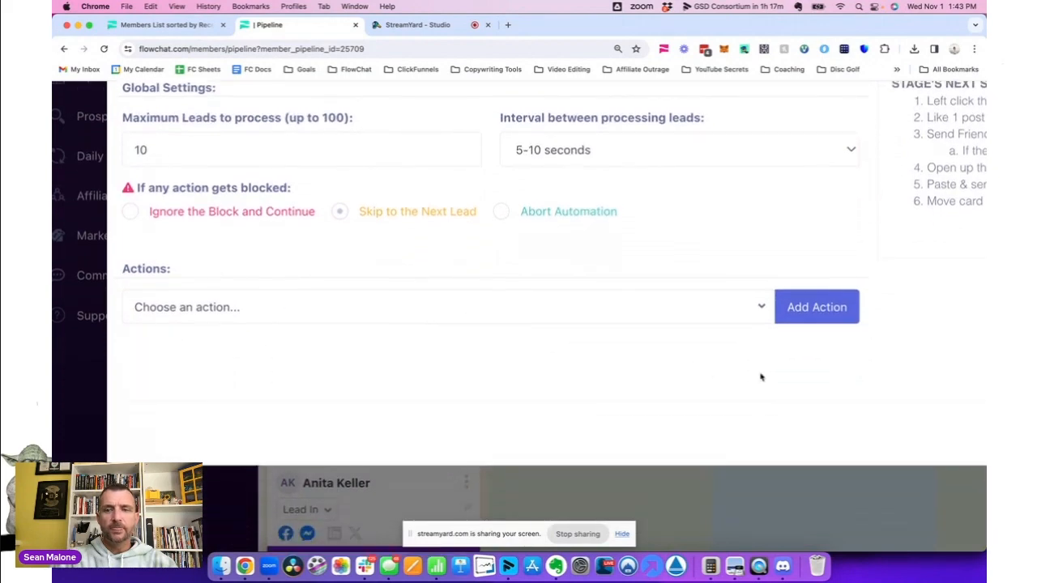
Step: Add a Facebook: Send Direct Message action to the Qualified Prospects stage's automation
click(761, 307)
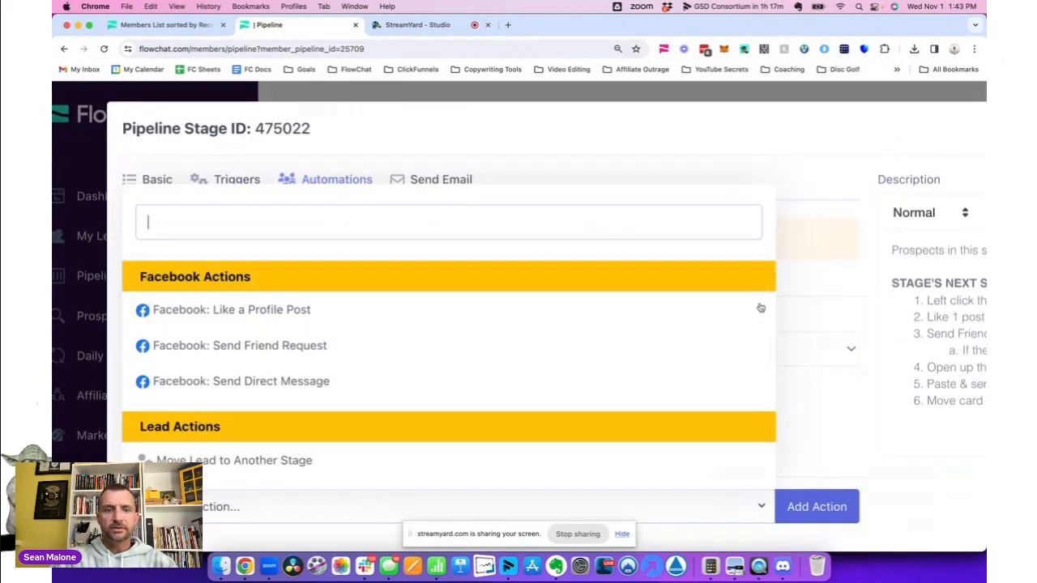
click(257, 316)
scroll(258, 318, down, 4)
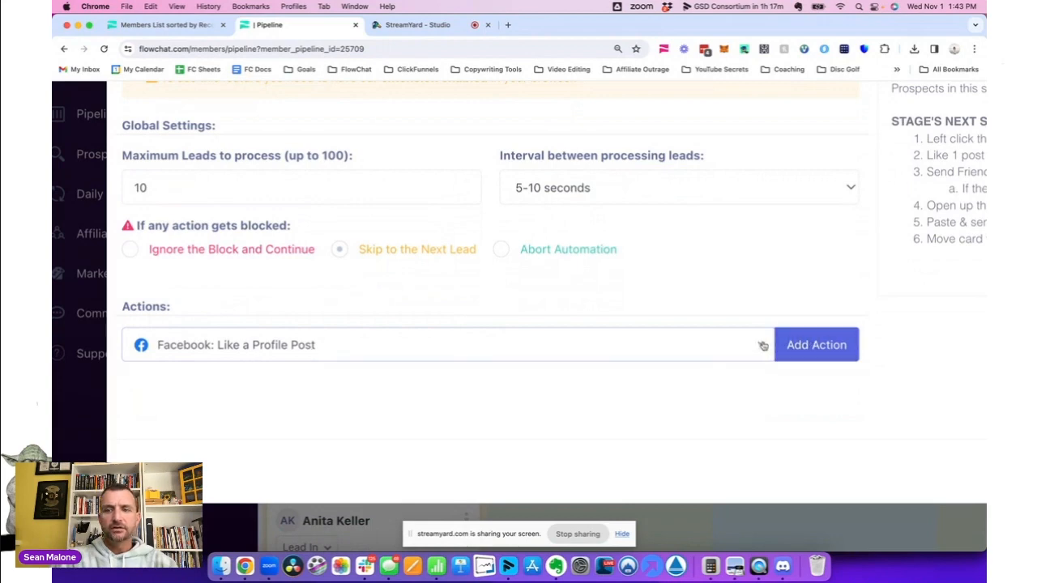
click(287, 345)
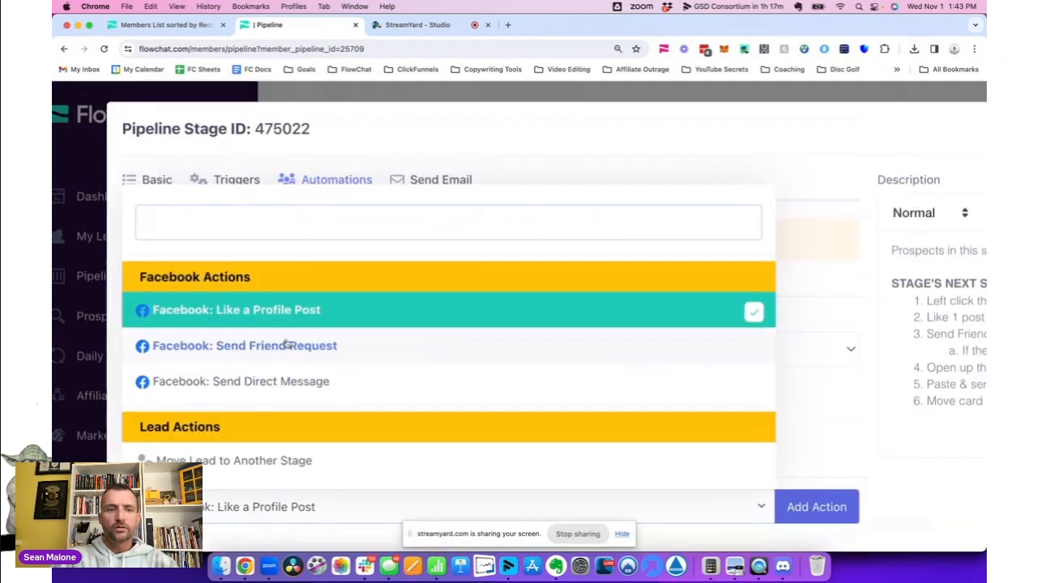
click(282, 389)
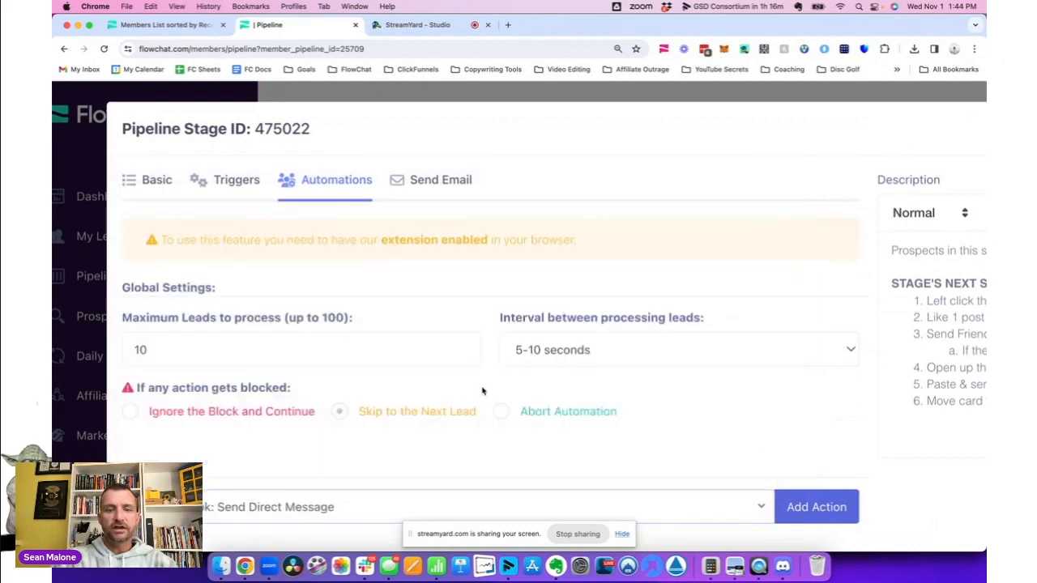
scroll(284, 373, down, 5)
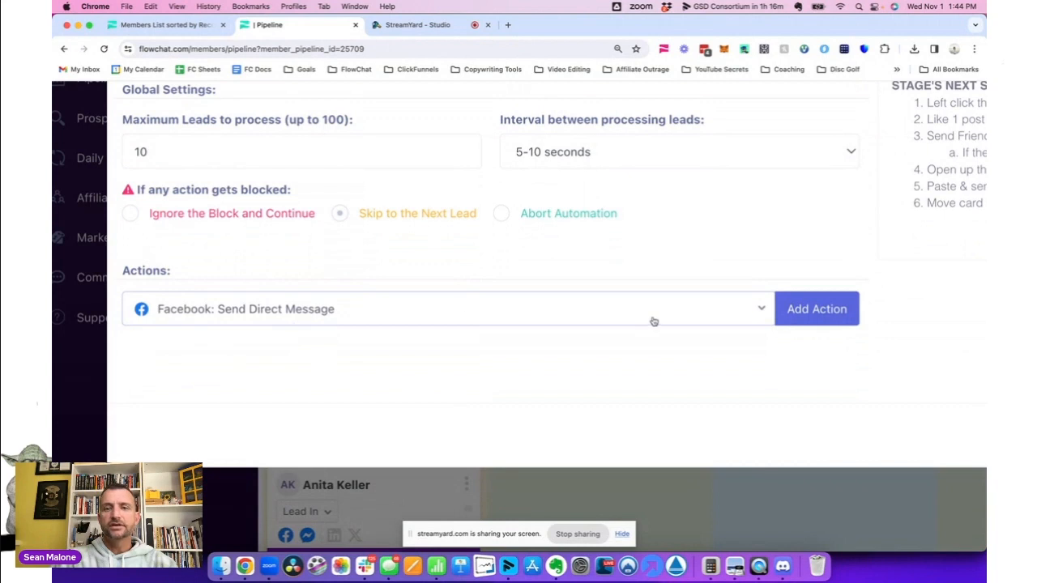
click(806, 314)
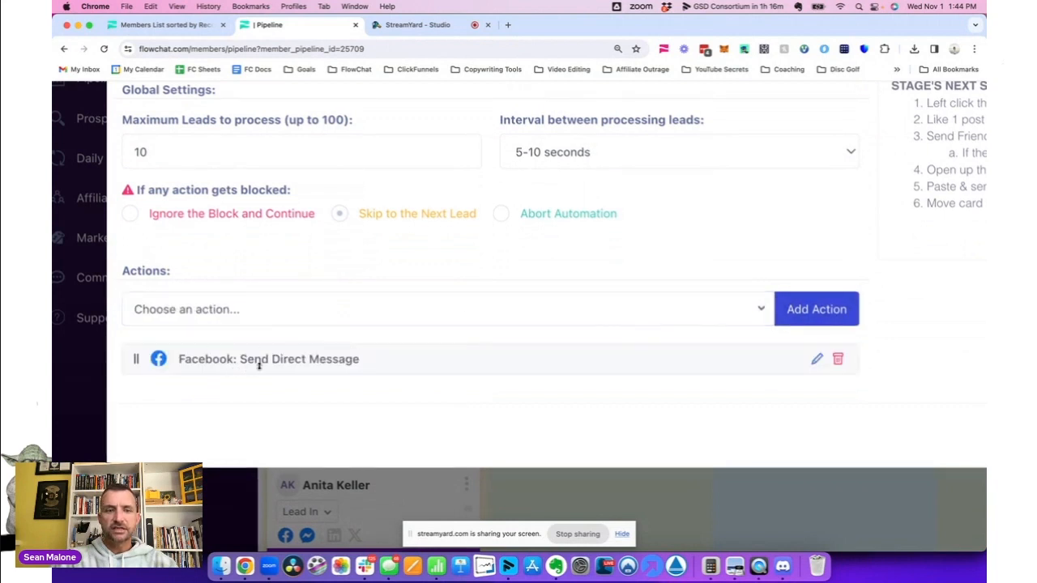
Step: Set the direct message action to send only if it's the first message in the conversation, keeping the 5-second wait, and collapse its settings
click(818, 361)
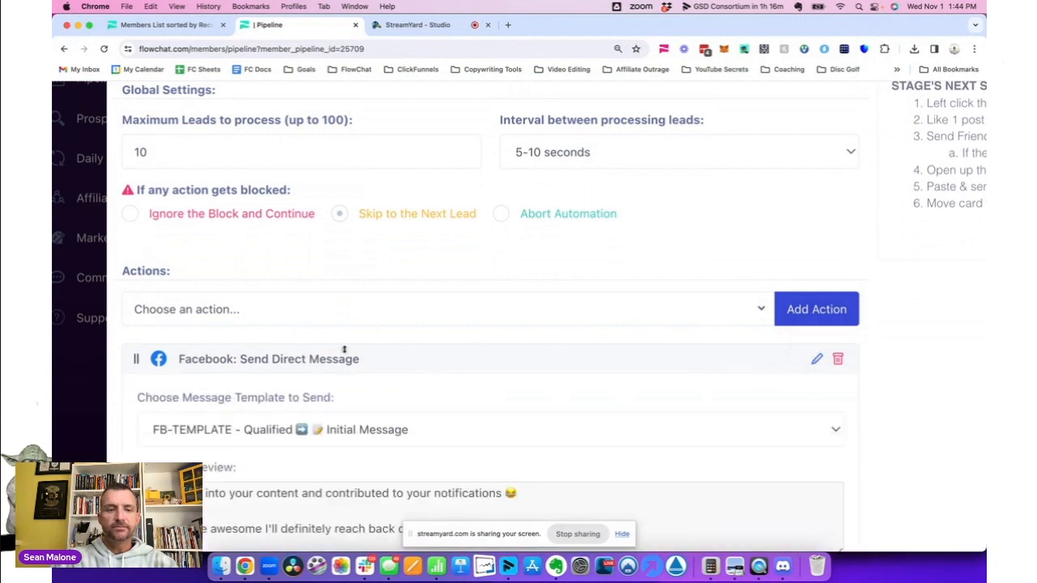
scroll(344, 349, down, 2)
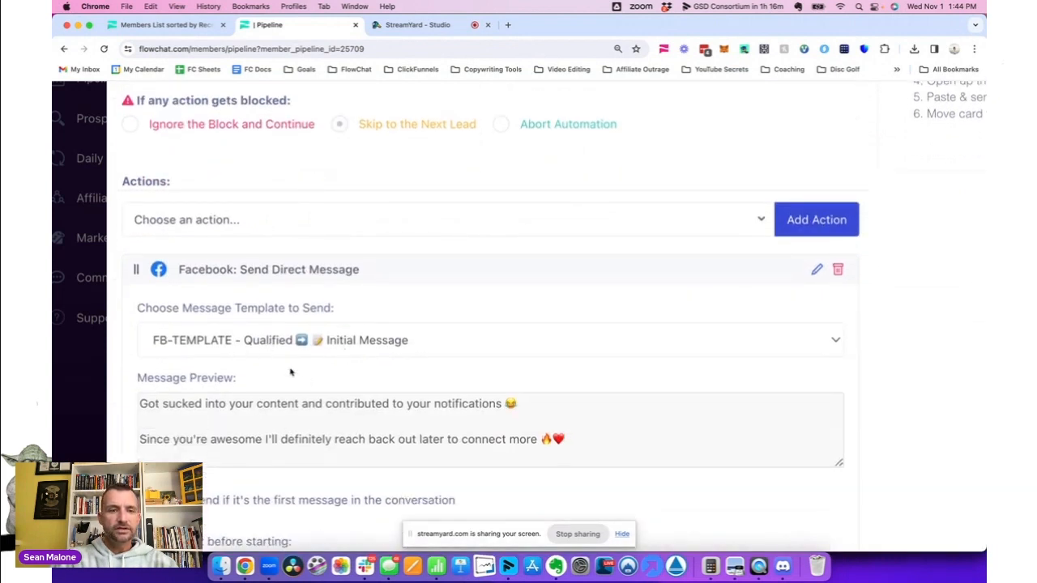
scroll(292, 370, down, 3)
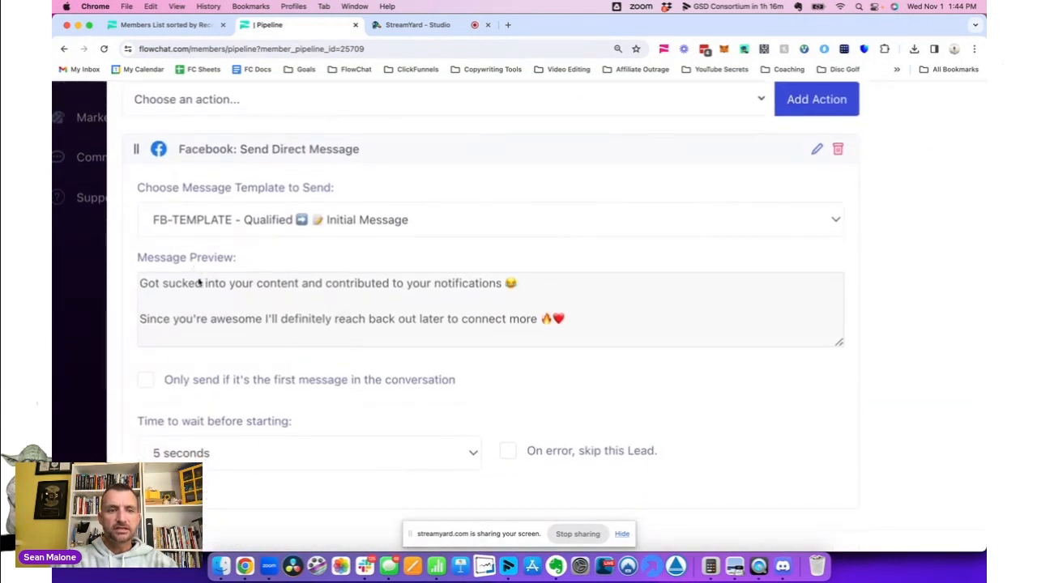
drag(203, 283, 298, 321)
click(302, 322)
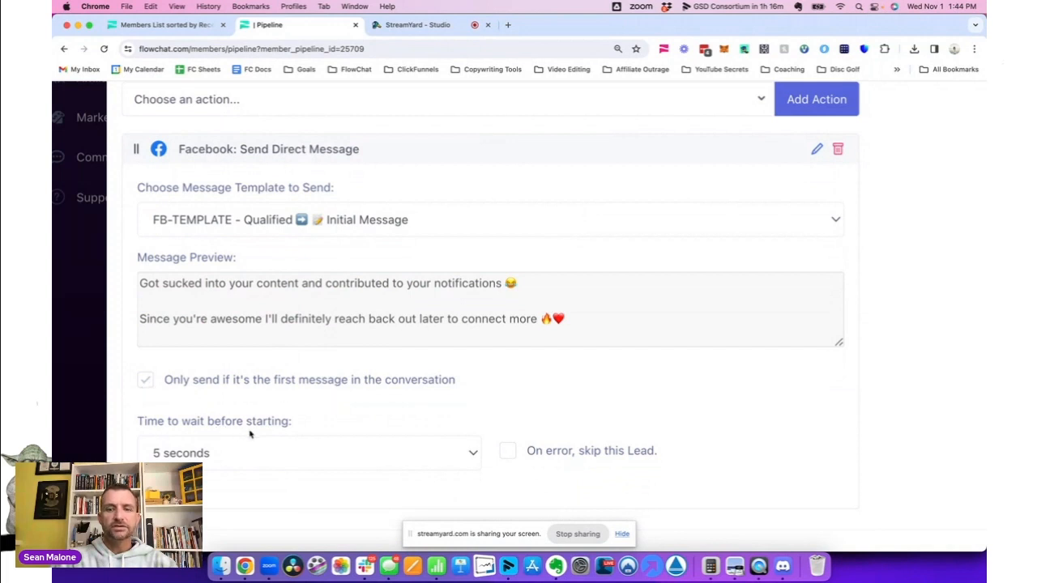
click(233, 455)
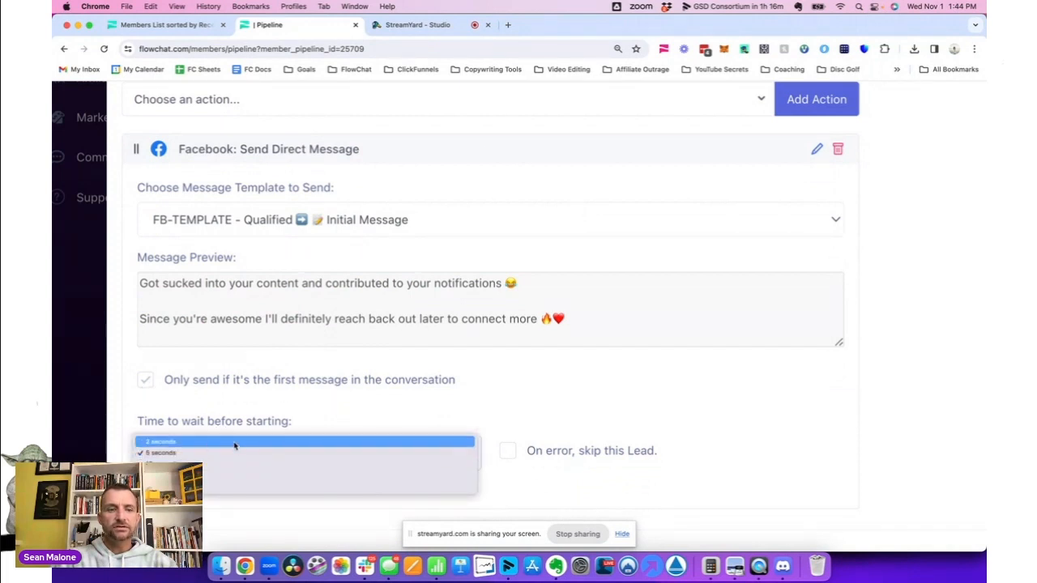
click(233, 452)
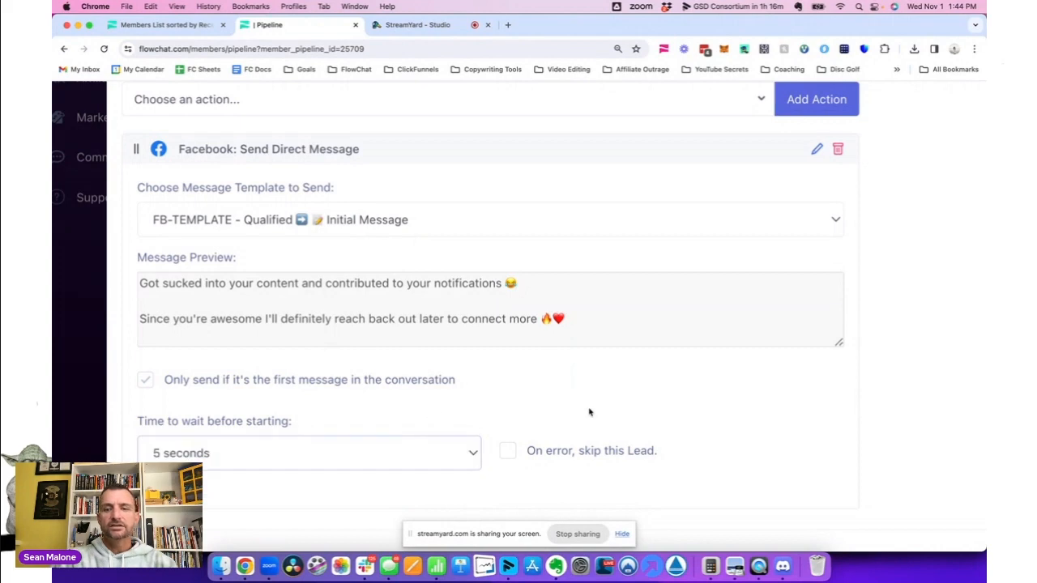
scroll(590, 412, down, 2)
scroll(590, 413, up, 2)
scroll(590, 413, down, 5)
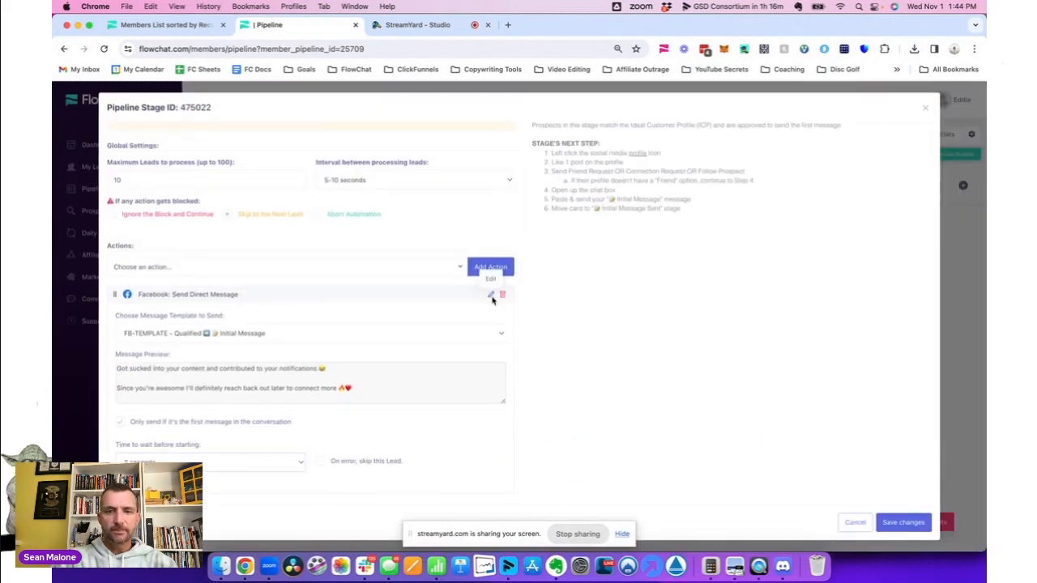
click(490, 294)
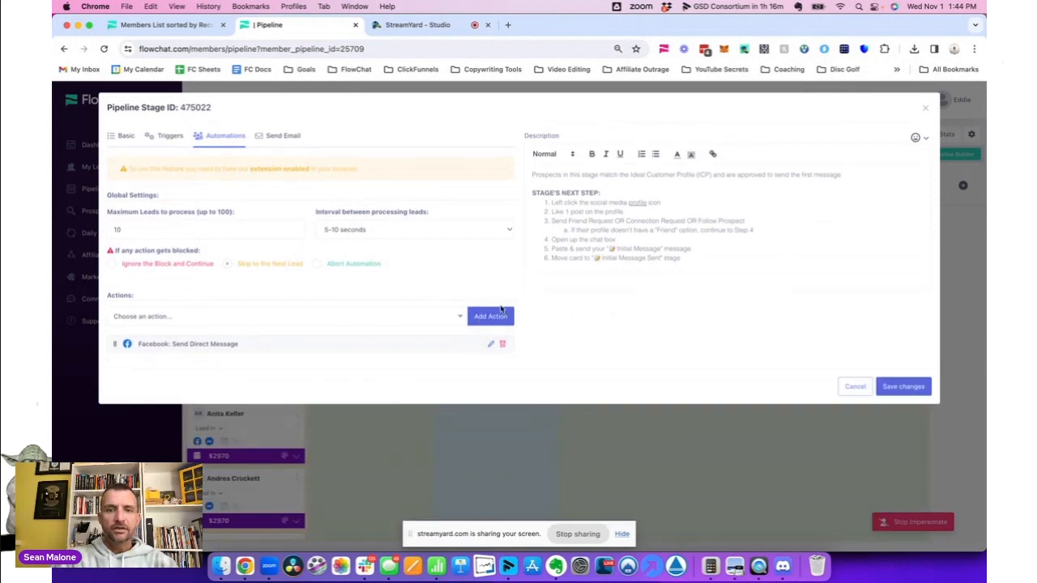
Step: Add a Move Lead to Another Stage action with Response Received as the target stage and save the stage changes
click(461, 317)
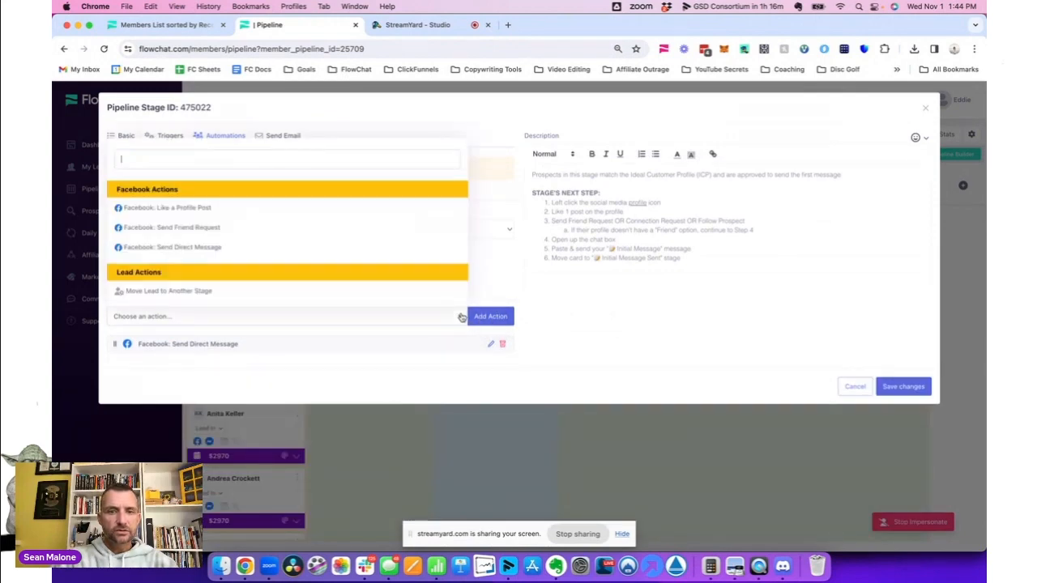
click(168, 292)
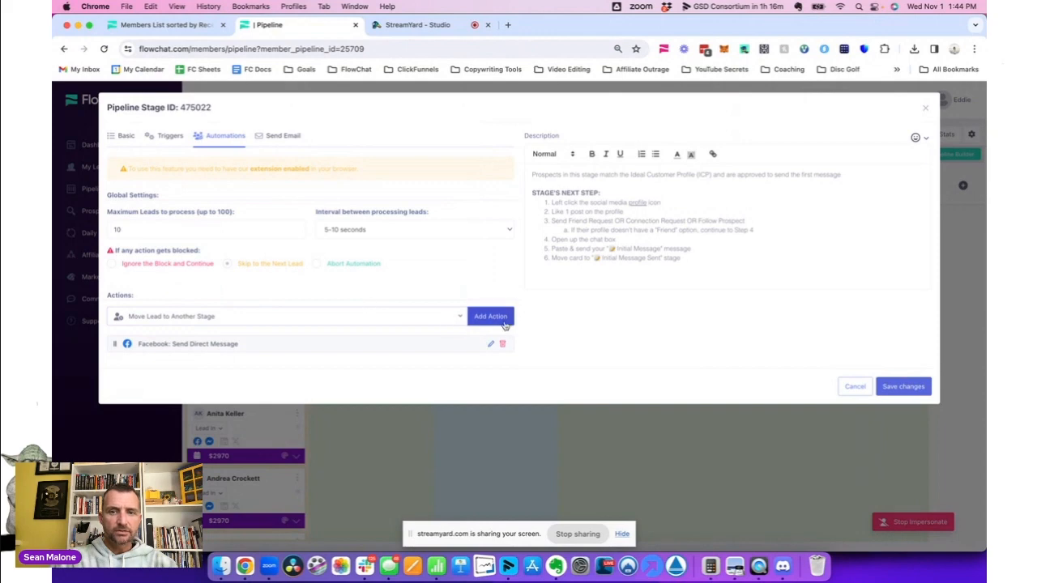
click(474, 321)
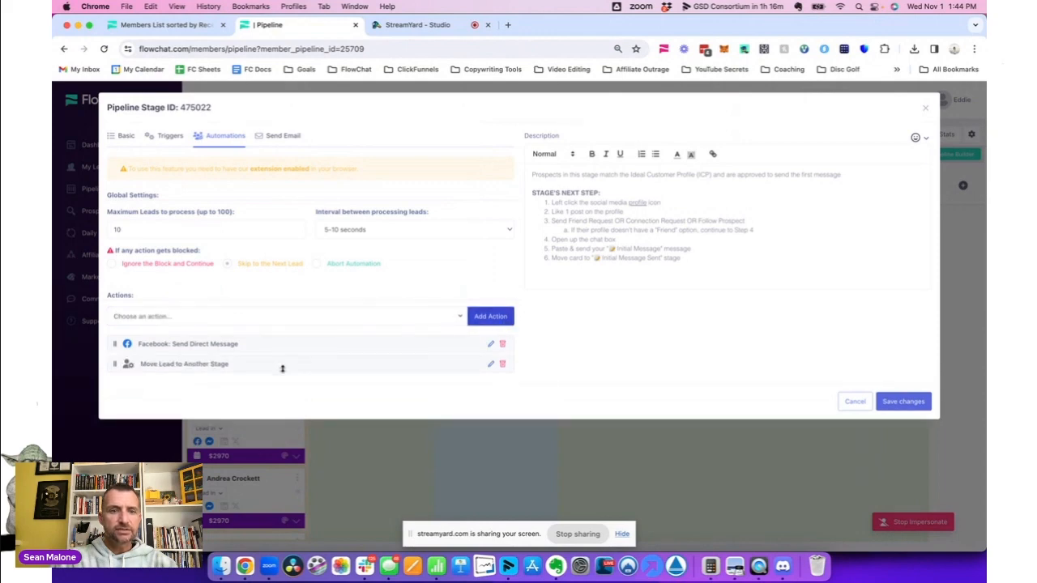
click(490, 364)
click(178, 409)
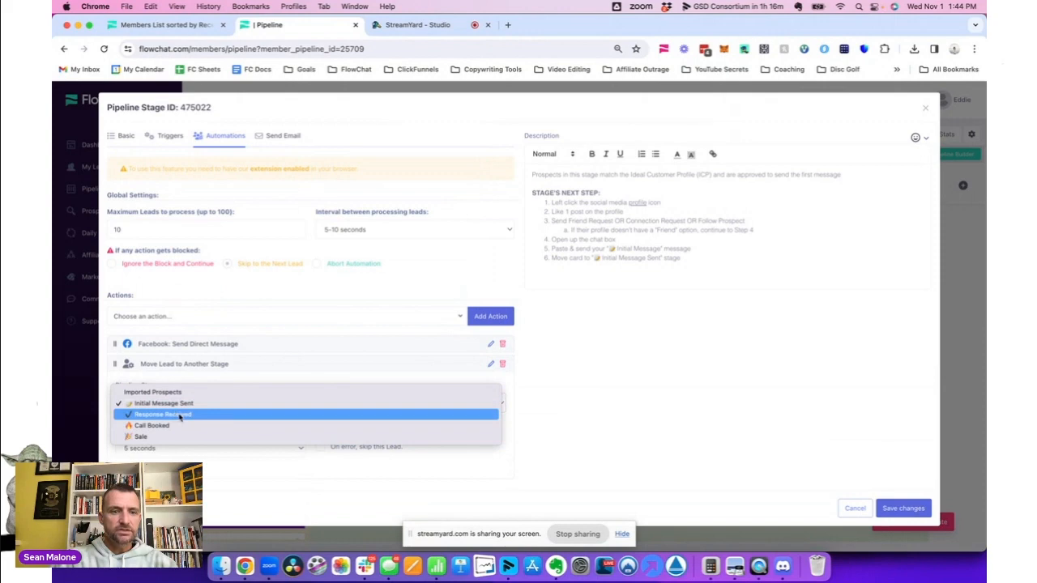
click(180, 415)
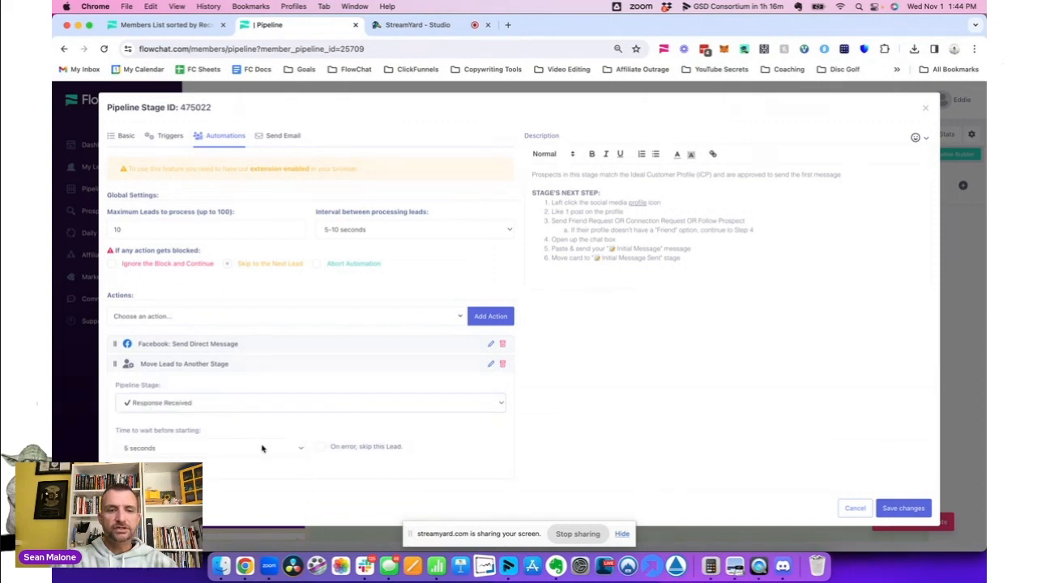
click(916, 509)
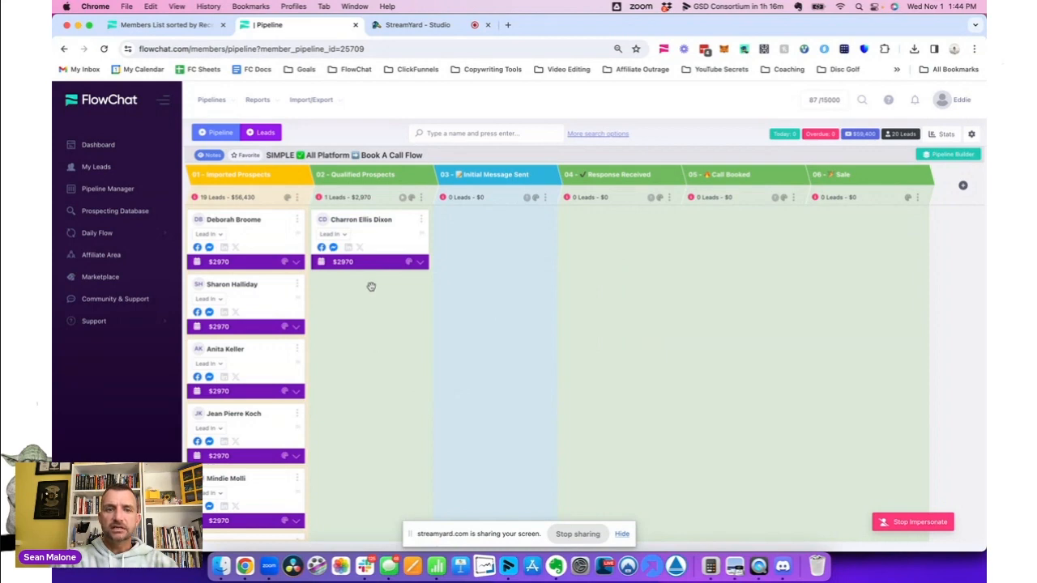
Step: Start the Qualified Prospects stage's automation, read the heads-up notice about platform restrictions and agree to start
click(404, 198)
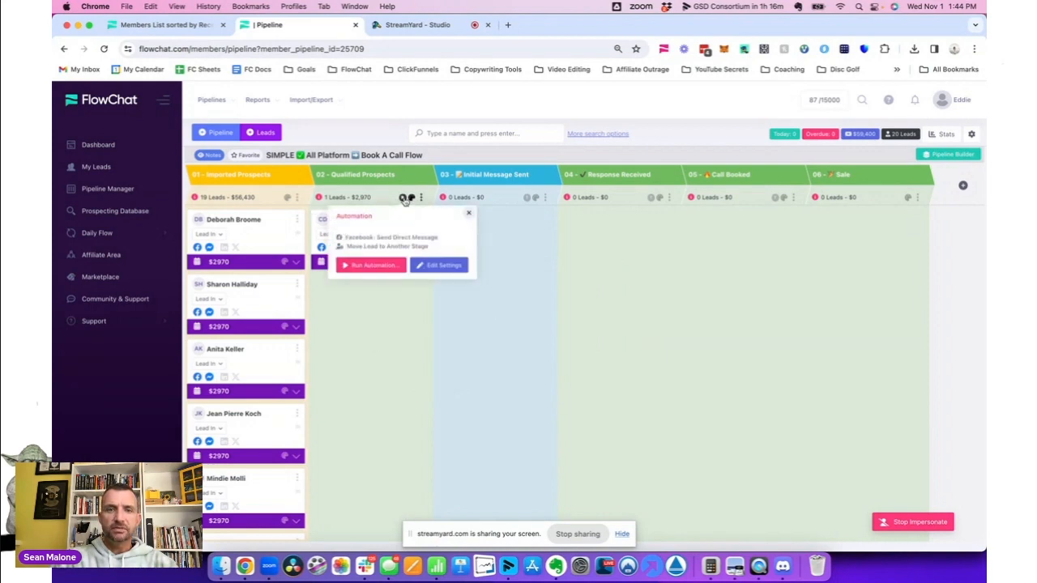
scroll(404, 199, up, 5)
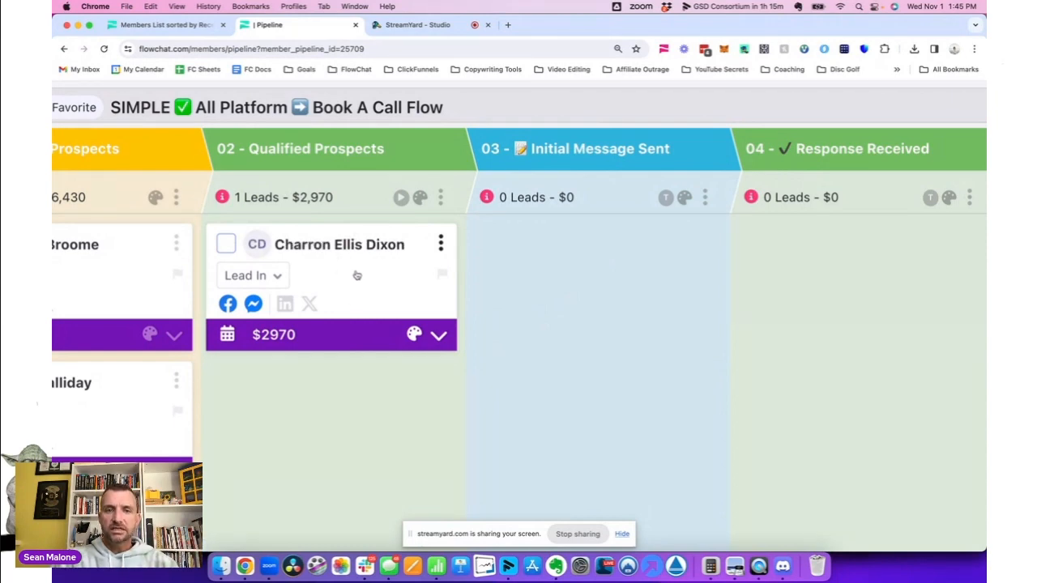
key(ctrl+minus)
key(ctrl+minus)
key(ctrl+minus)
key(ctrl+minus)
key(ctrl+minus)
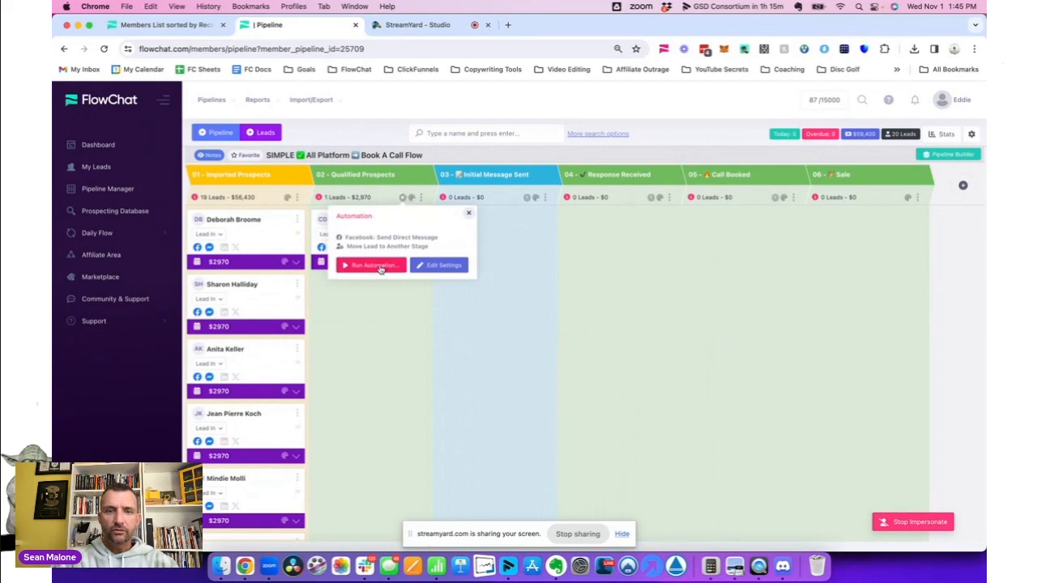
click(380, 270)
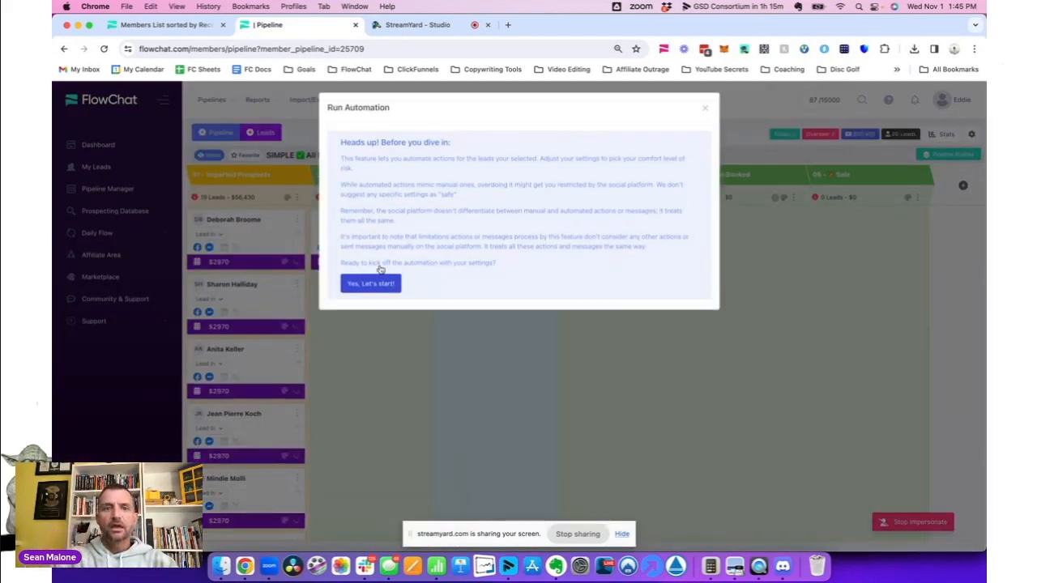
drag(416, 185, 472, 232)
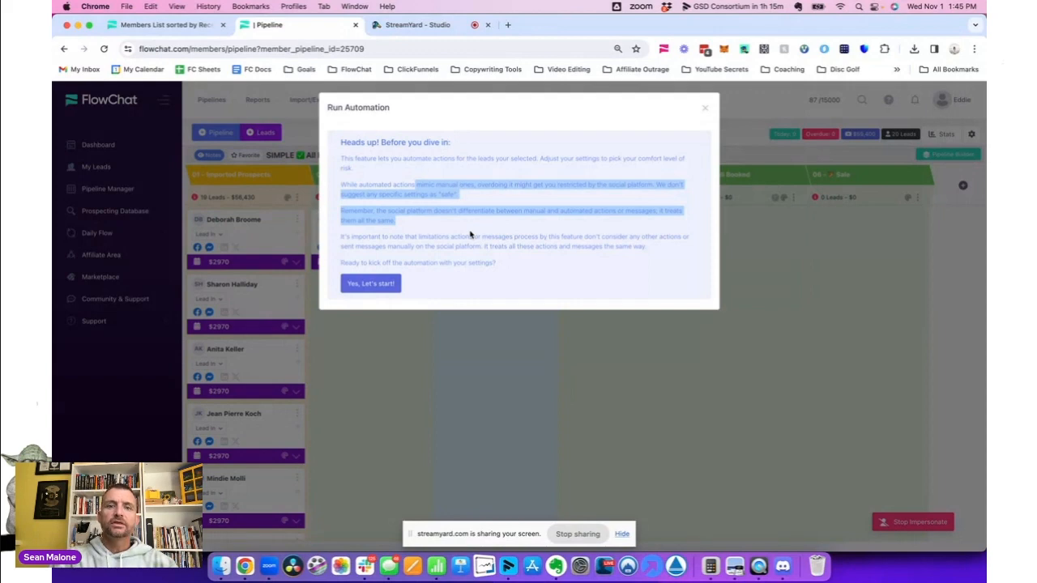
click(470, 234)
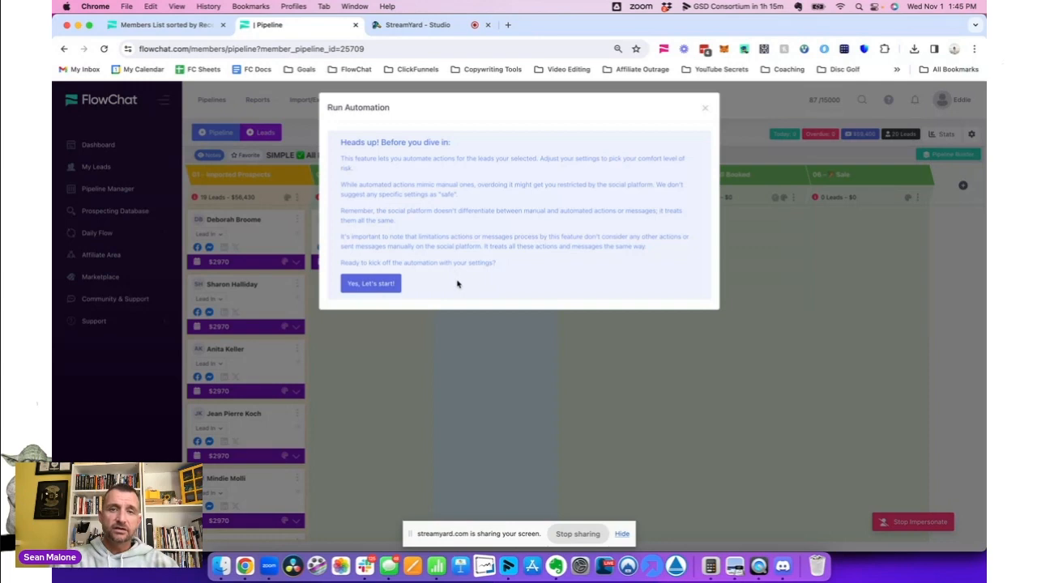
click(364, 285)
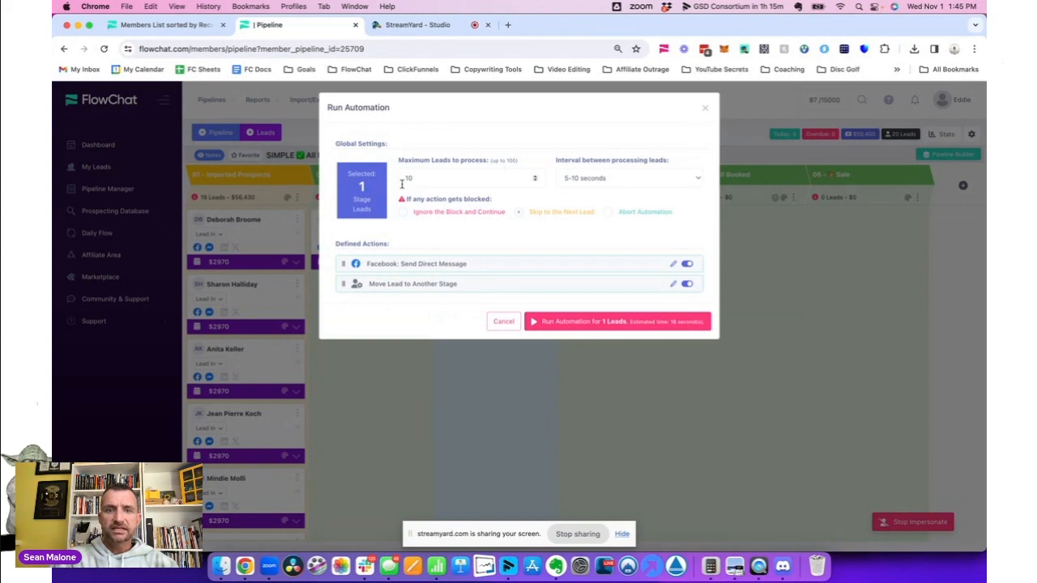
Step: Keep the maximum leads to process at 10 and run the automation for the stage's lead
click(427, 178)
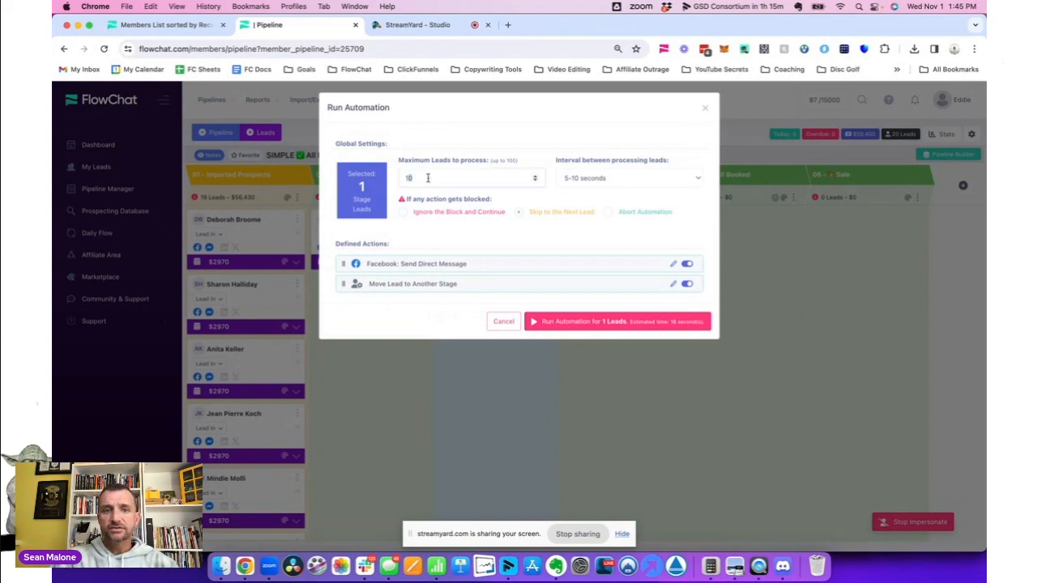
text(0)
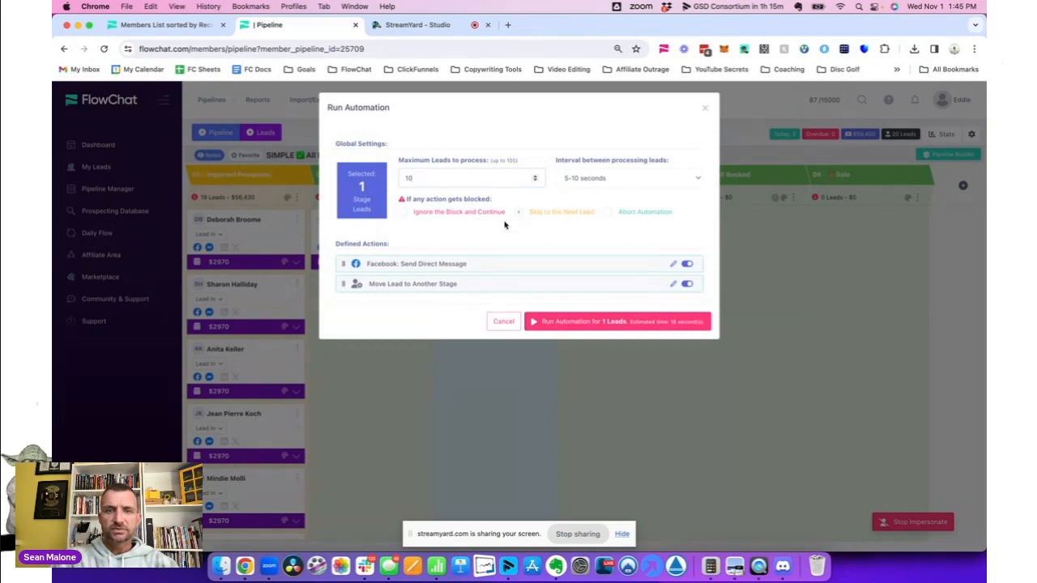
click(622, 322)
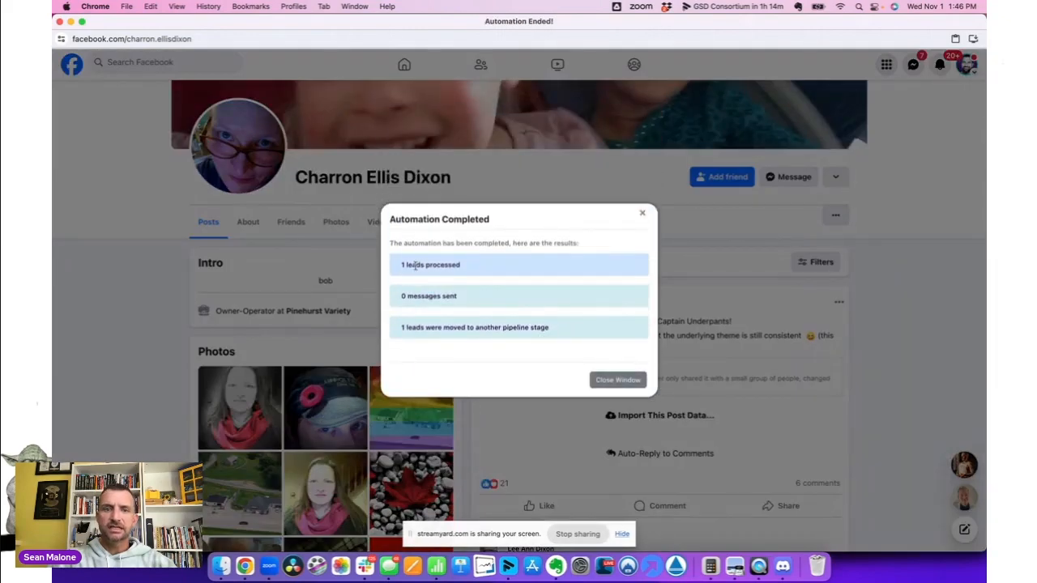
Step: Review the automation's results for leads processed, messages sent and leads moved, close the automation window and reload the pipeline
drag(414, 264, 451, 264)
drag(409, 297, 456, 302)
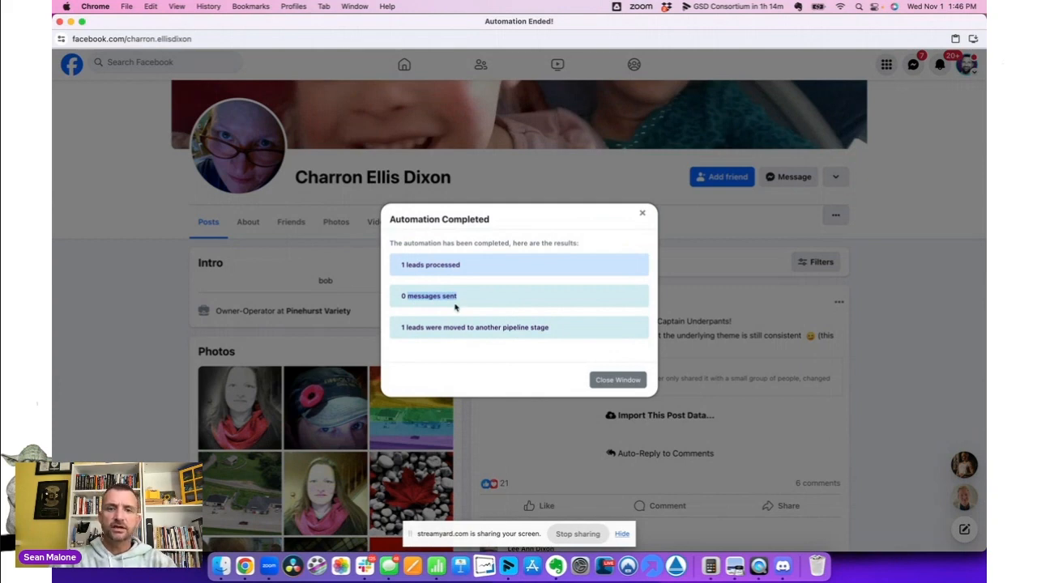
drag(406, 327, 565, 329)
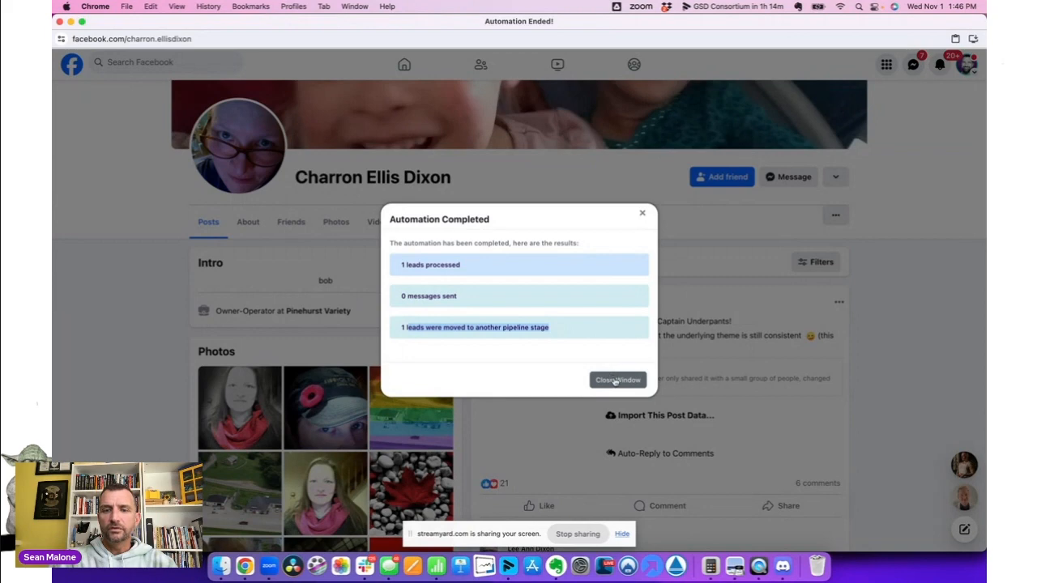
click(617, 381)
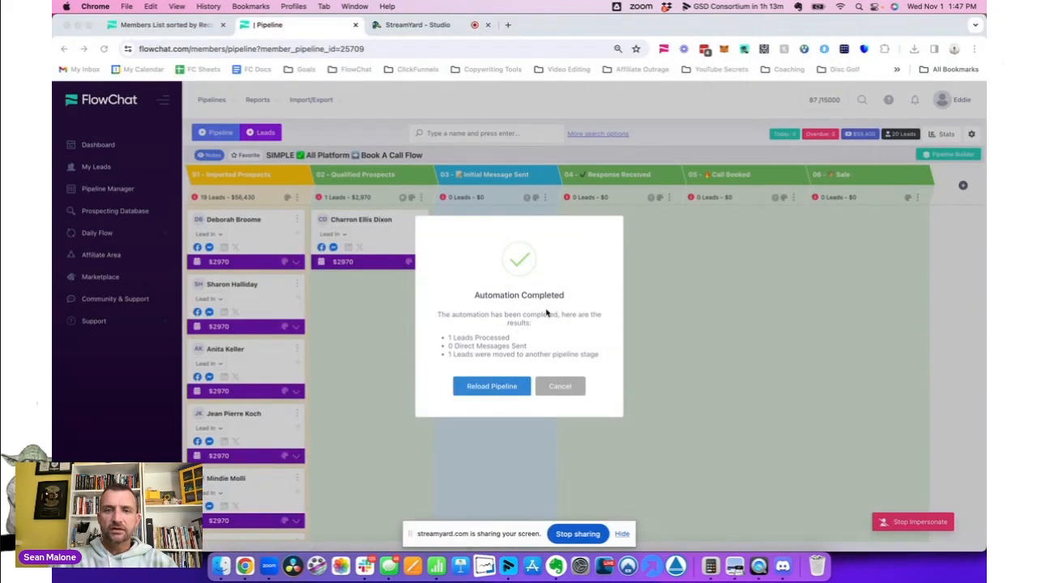
click(488, 391)
click(486, 392)
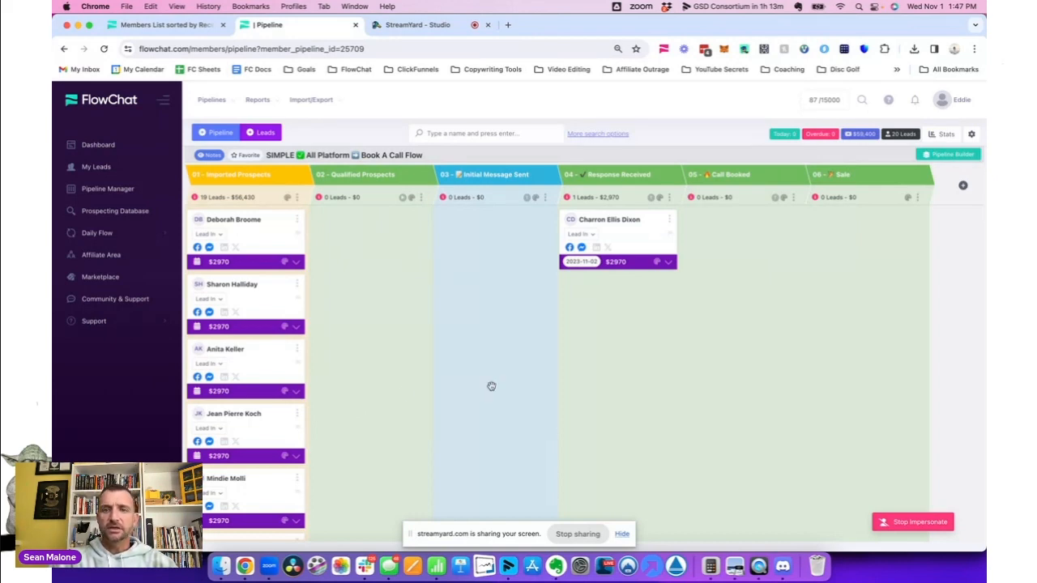
click(414, 24)
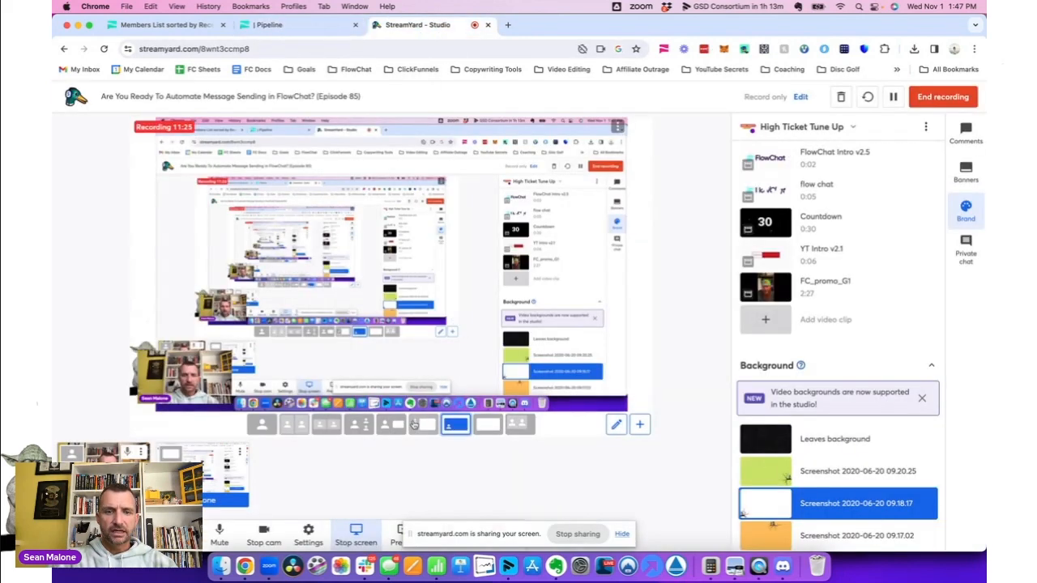
click(358, 426)
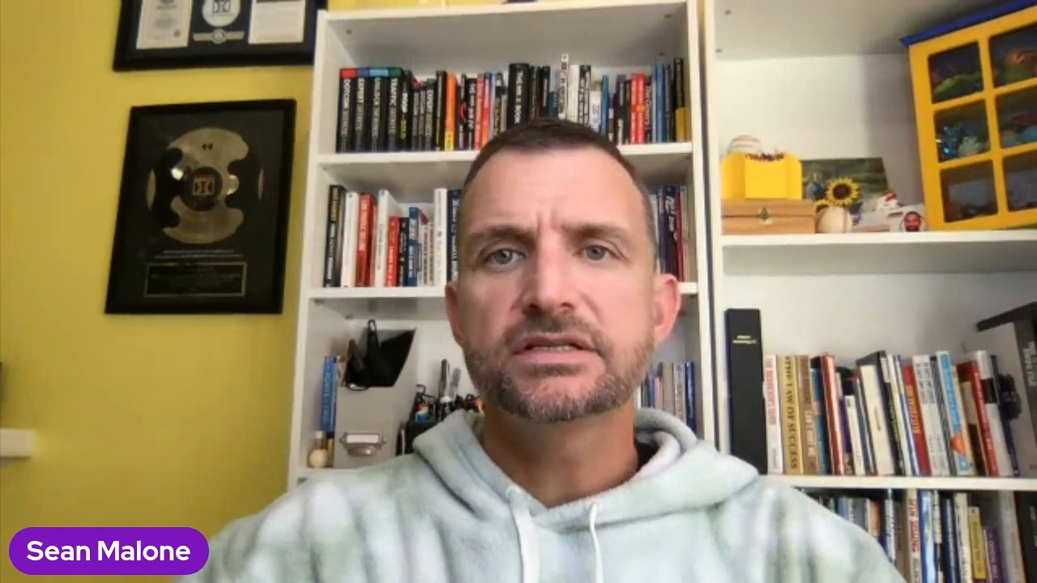